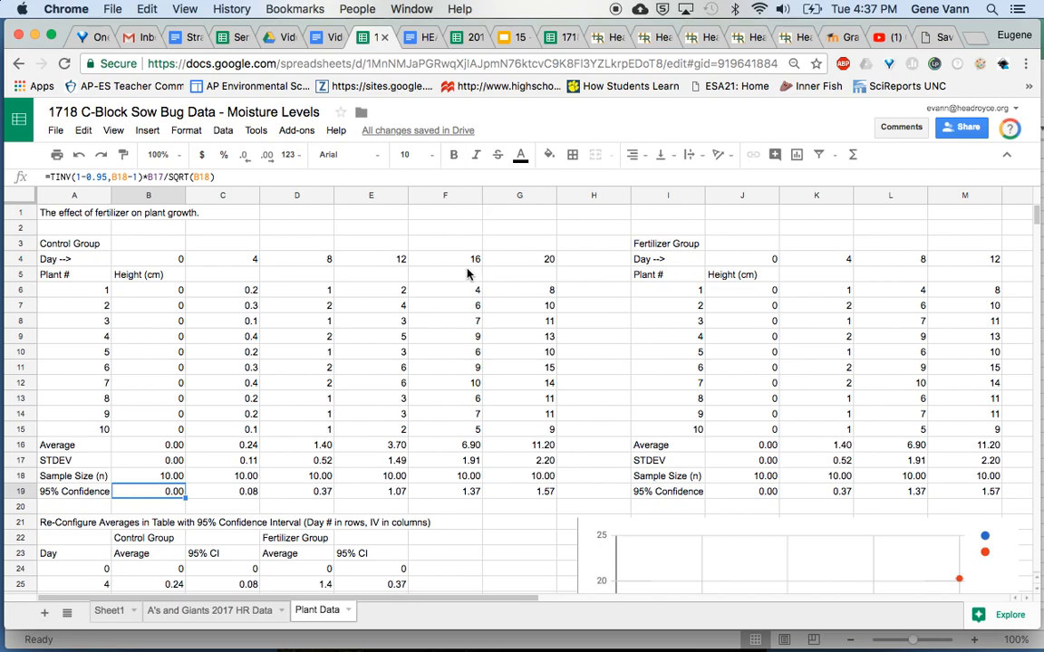
Step: Review the experiment title, the Control Group label and the day 0 formulas for average, STDEV, sample size and 95% confidence
{"action": "left_click", "coordinate": [83, 221]}
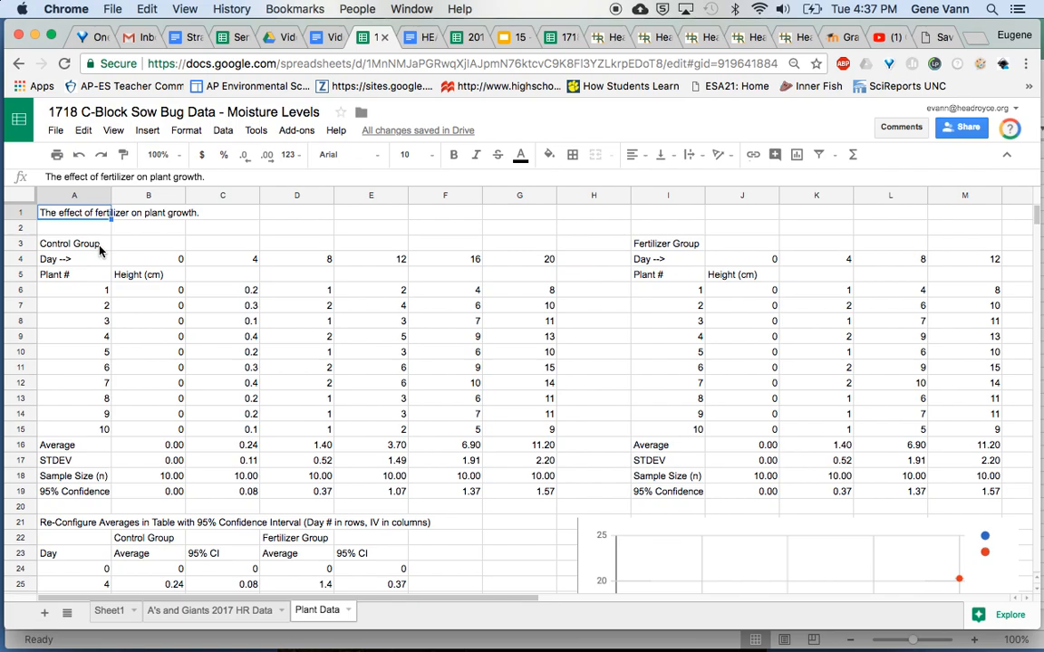
{"action": "left_click", "coordinate": [95, 246]}
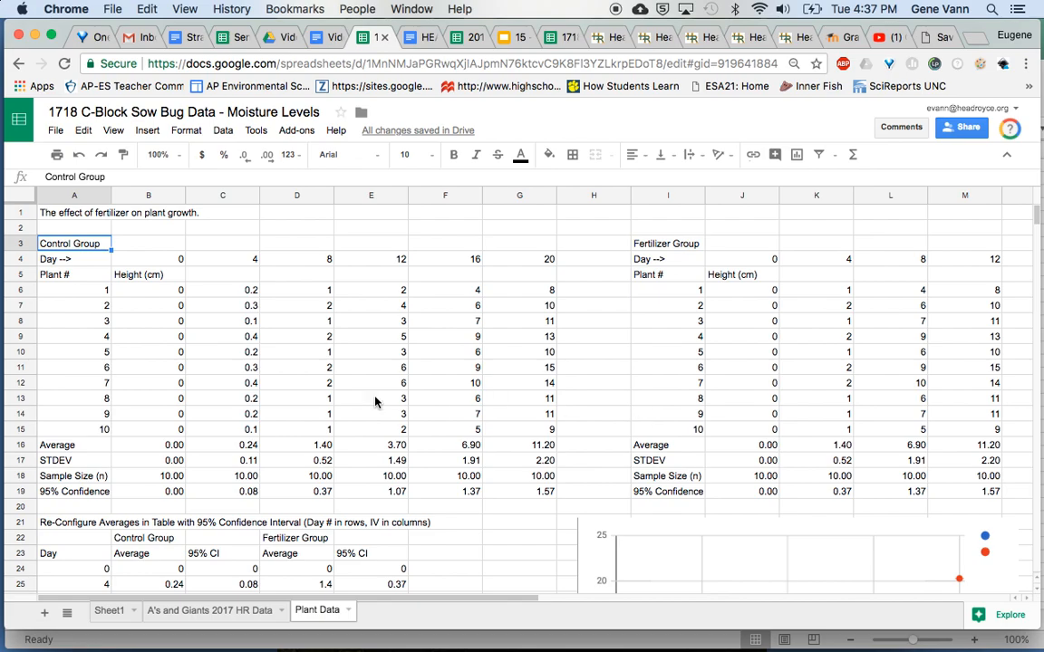
{"action": "left_click", "coordinate": [160, 445]}
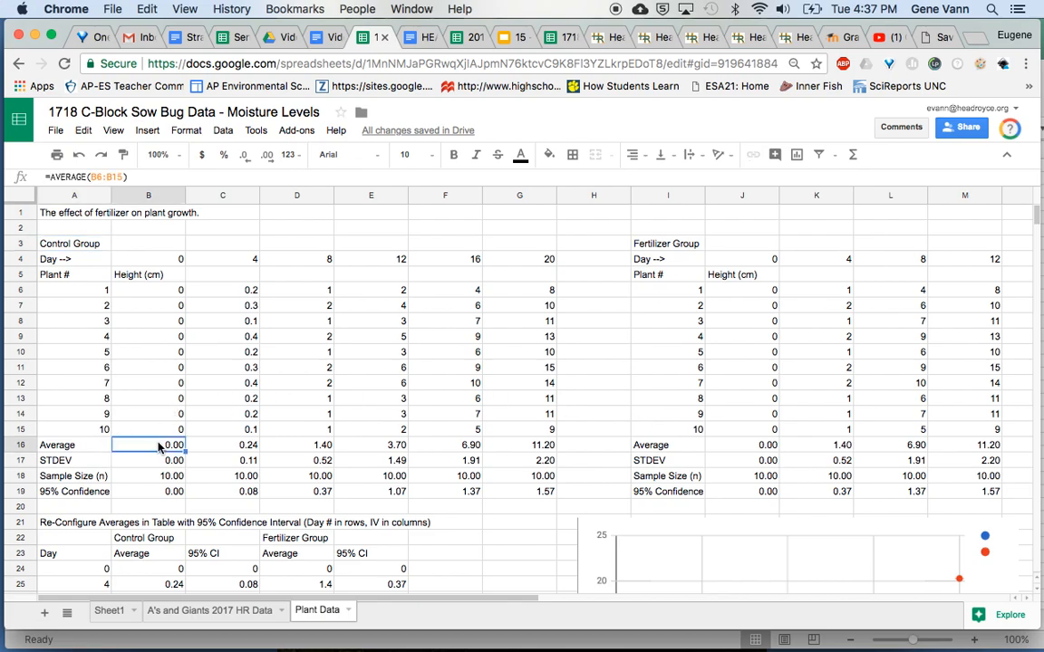
{"action": "key", "text": "Down"}
{"action": "key", "text": "Down"}
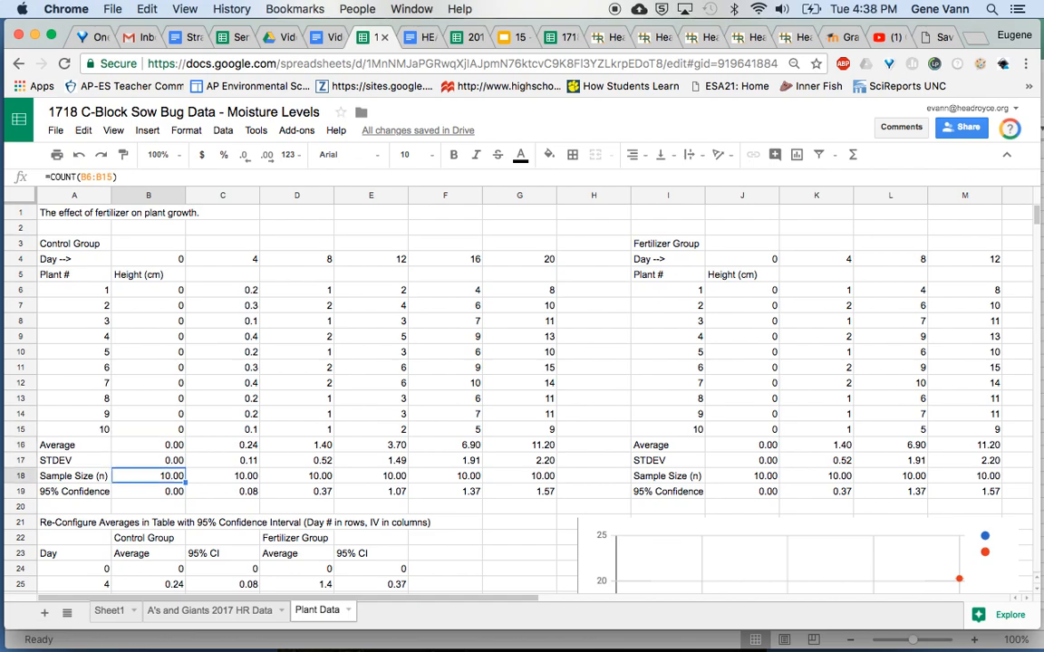
{"action": "key", "text": "Down"}
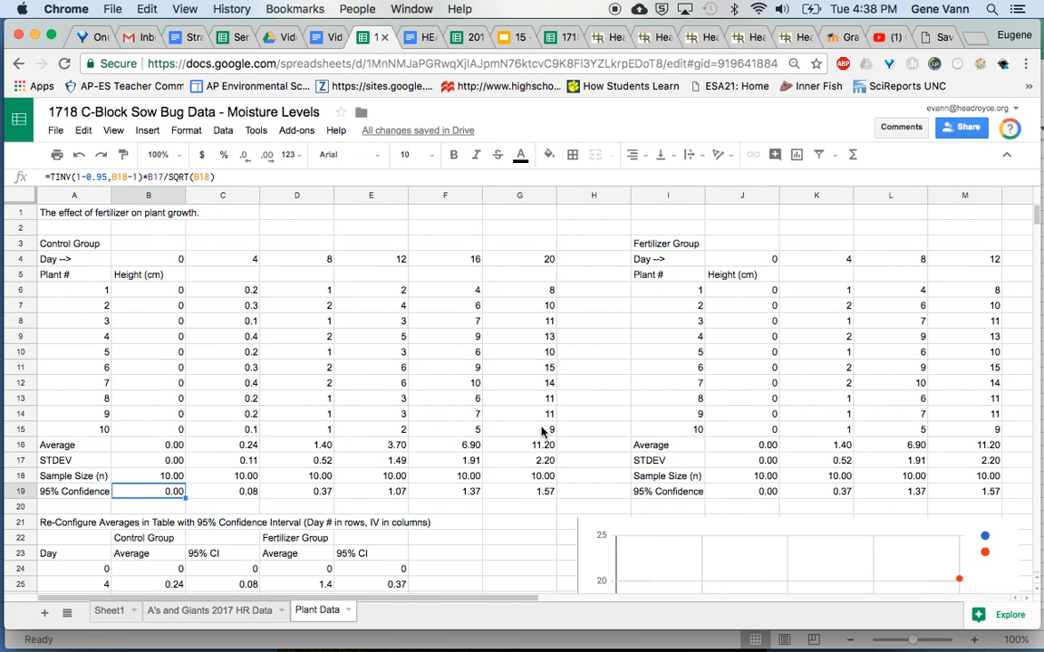
Step: Examine the re-configured averages table with 95% CI columns and the two scatter charts beside and below it
{"action": "scroll", "coordinate": [542, 432], "scroll_direction": "down", "scroll_amount": 6}
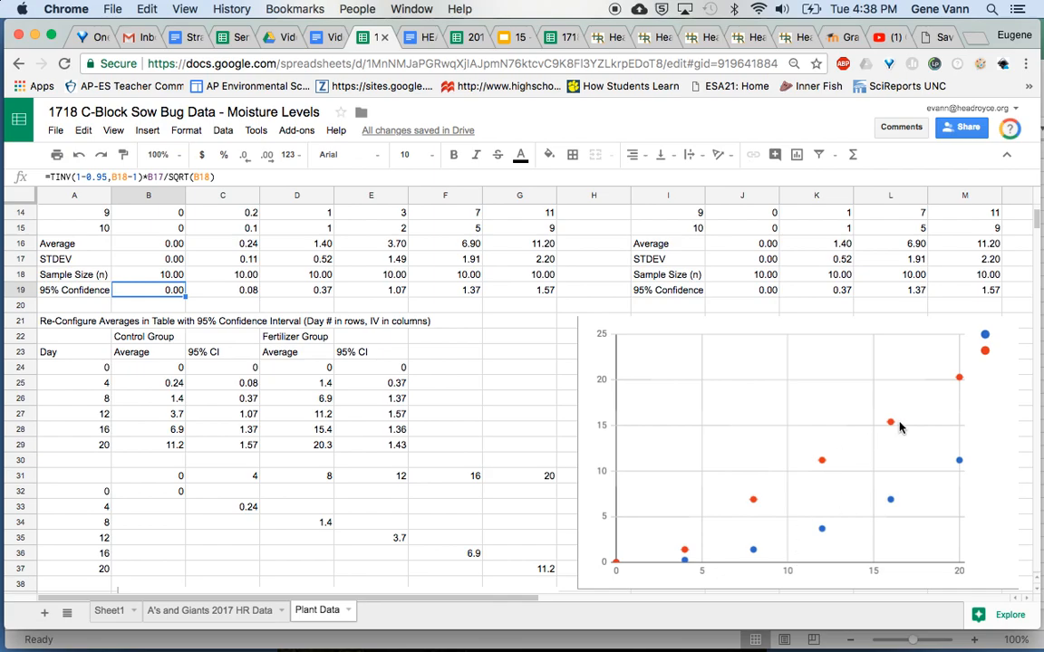
{"action": "left_click", "coordinate": [155, 368]}
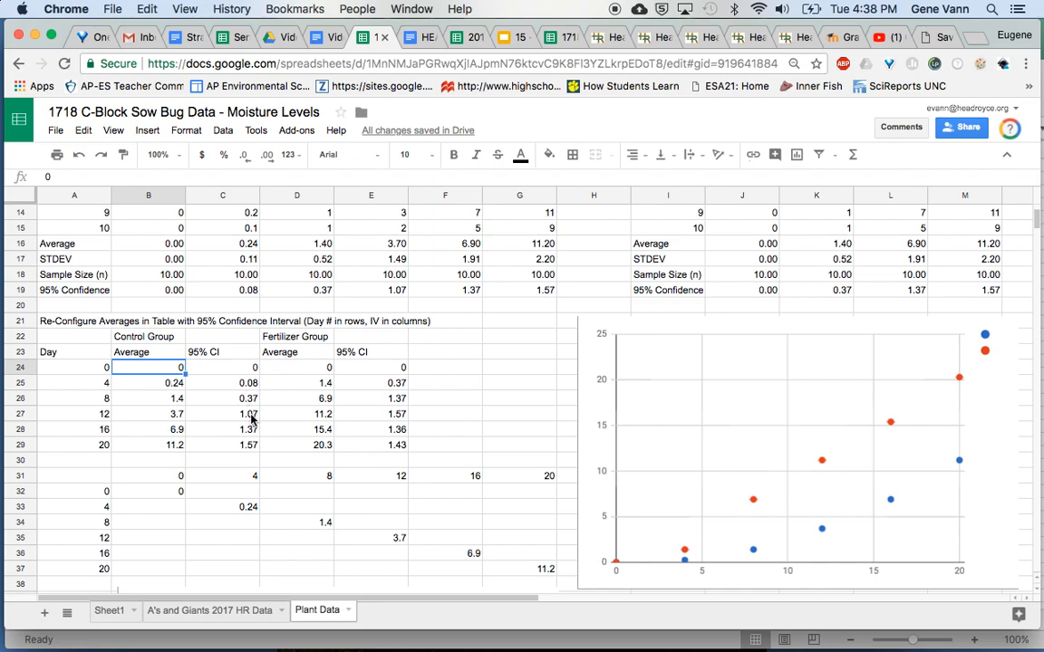
{"action": "scroll", "coordinate": [686, 478], "scroll_direction": "down", "scroll_amount": 2}
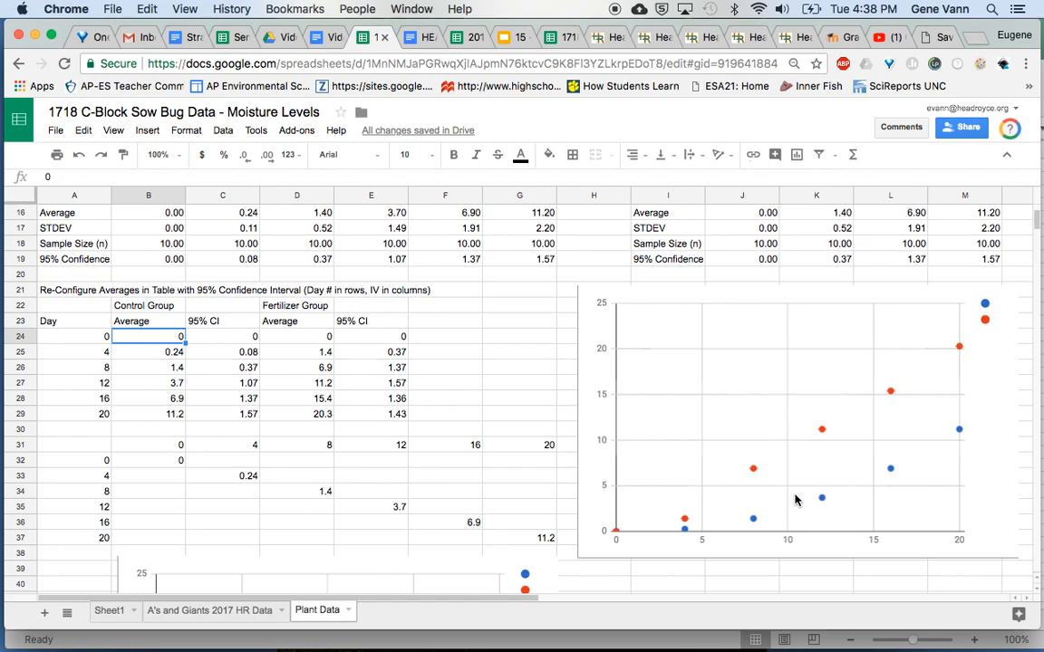
{"action": "scroll", "coordinate": [795, 499], "scroll_direction": "down", "scroll_amount": 5}
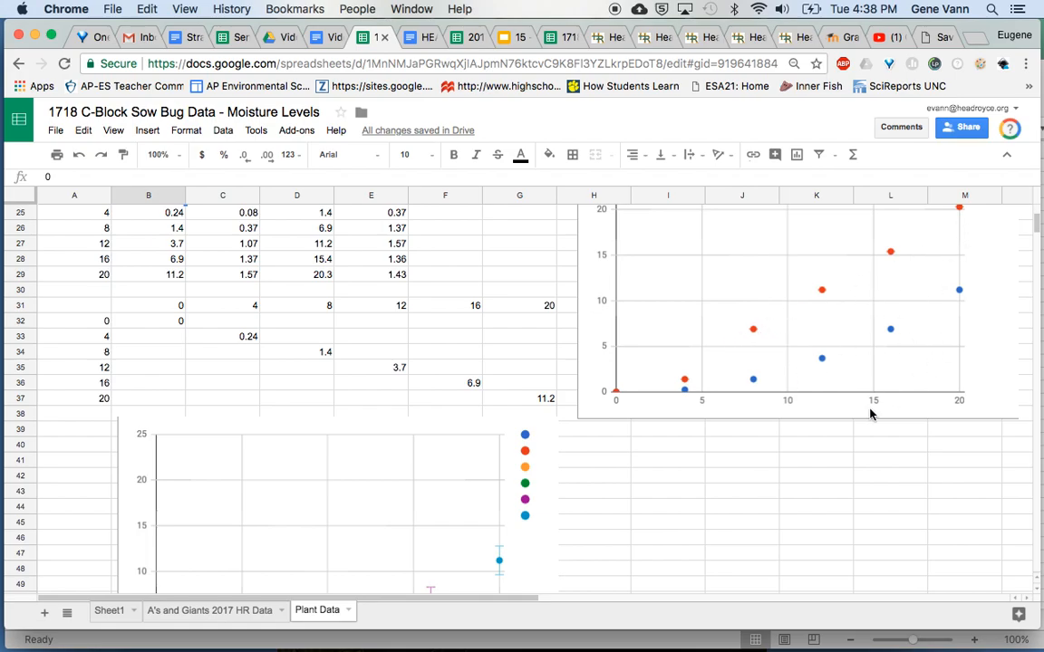
{"action": "scroll", "coordinate": [733, 499], "scroll_direction": "down", "scroll_amount": 2}
{"action": "scroll", "coordinate": [733, 498], "scroll_direction": "down", "scroll_amount": 2}
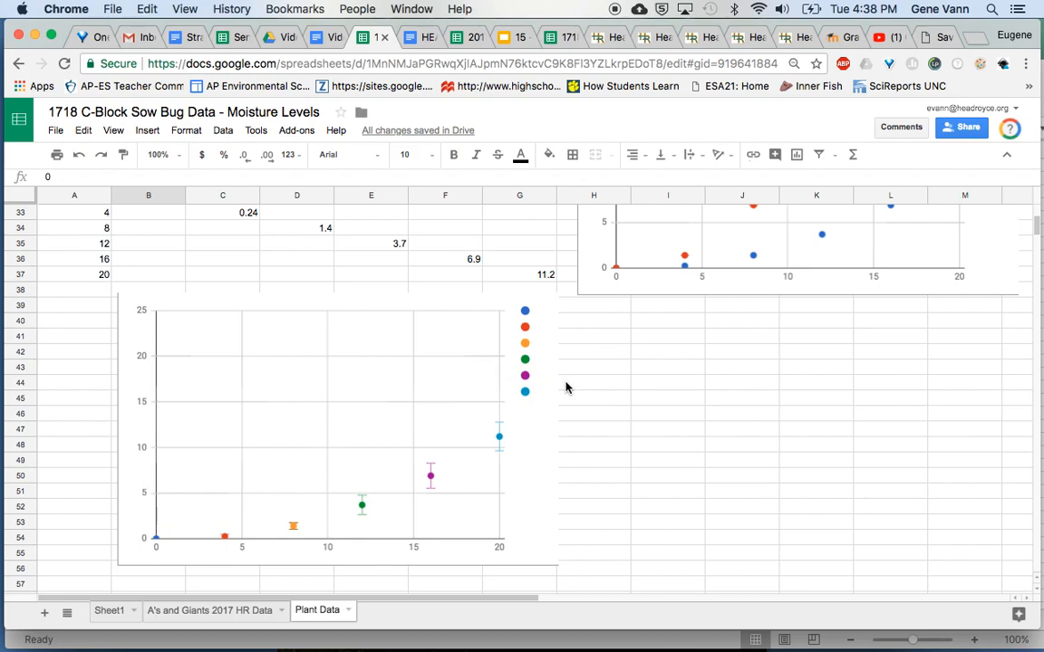
Step: Switch to the 95%CIRevisitedforBiologySF workbook in Excel and move the finished Pisum sativum chart up to the first rows, starting near column J
{"action": "mouse_move", "coordinate": [531, 643]}
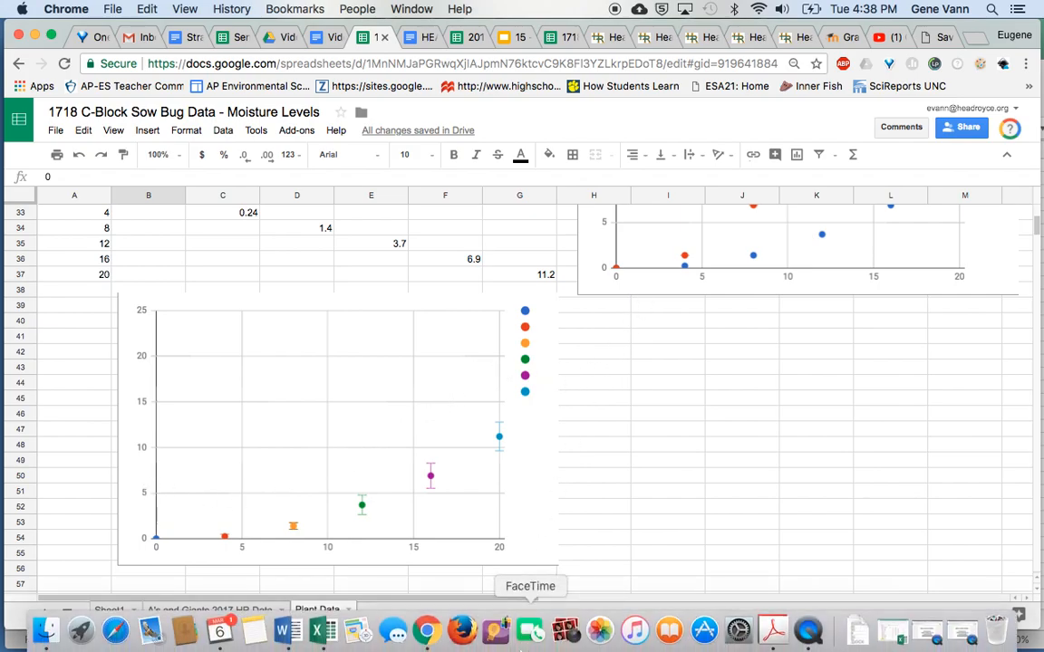
{"action": "left_click", "coordinate": [324, 637]}
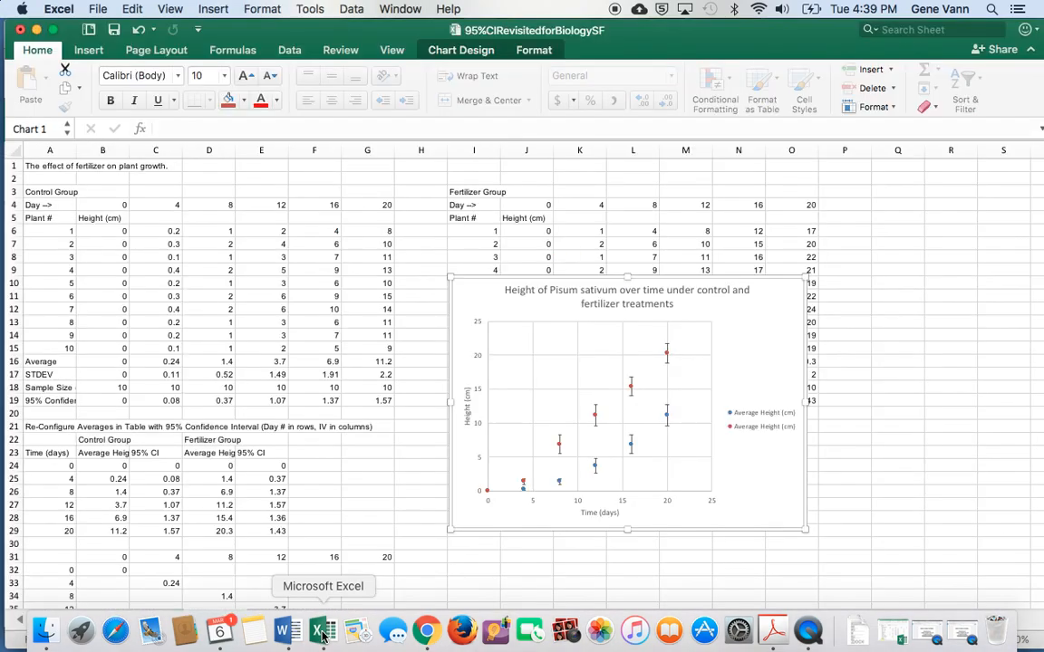
{"action": "scroll", "coordinate": [763, 440], "scroll_direction": "down", "scroll_amount": 1}
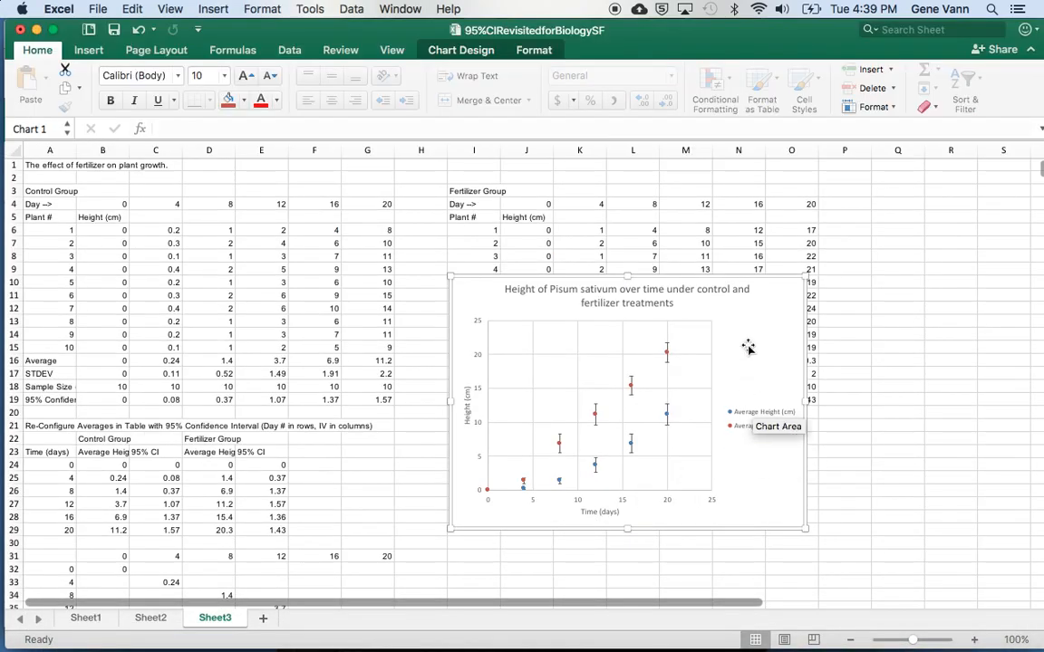
{"action": "left_click_drag", "start_coordinate": [755, 277], "coordinate": [826, 166]}
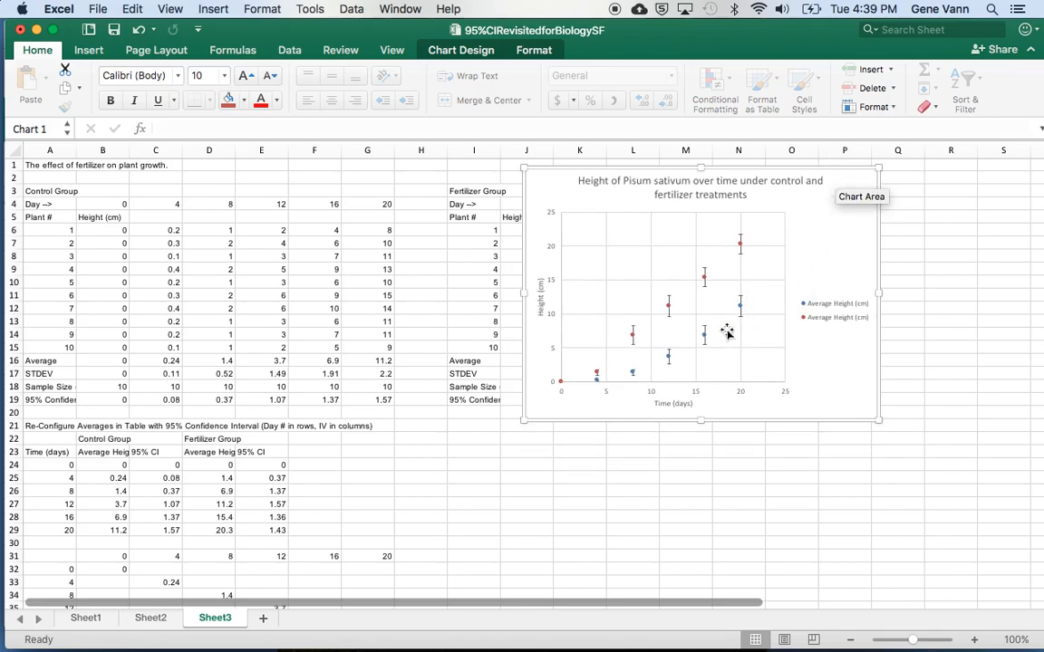
Step: Insert a scatter chart of the time values against both groups' average heights (A24:B29 and D24:D29) and enlarge it
{"action": "scroll", "coordinate": [631, 435], "scroll_direction": "down", "scroll_amount": 5}
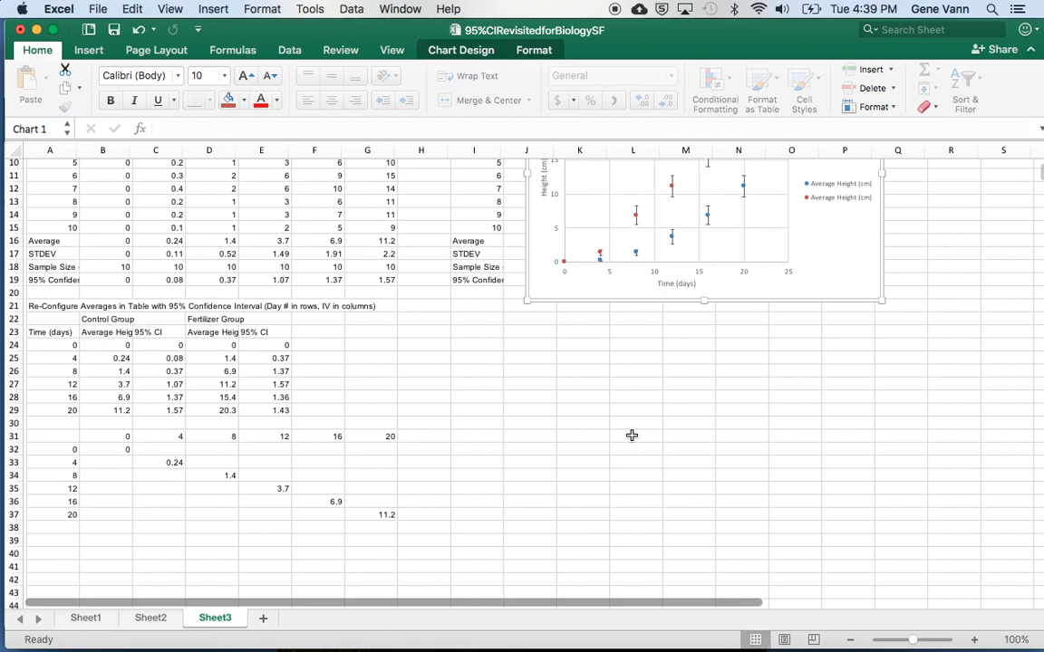
{"action": "scroll", "coordinate": [631, 435], "scroll_direction": "up", "scroll_amount": 2}
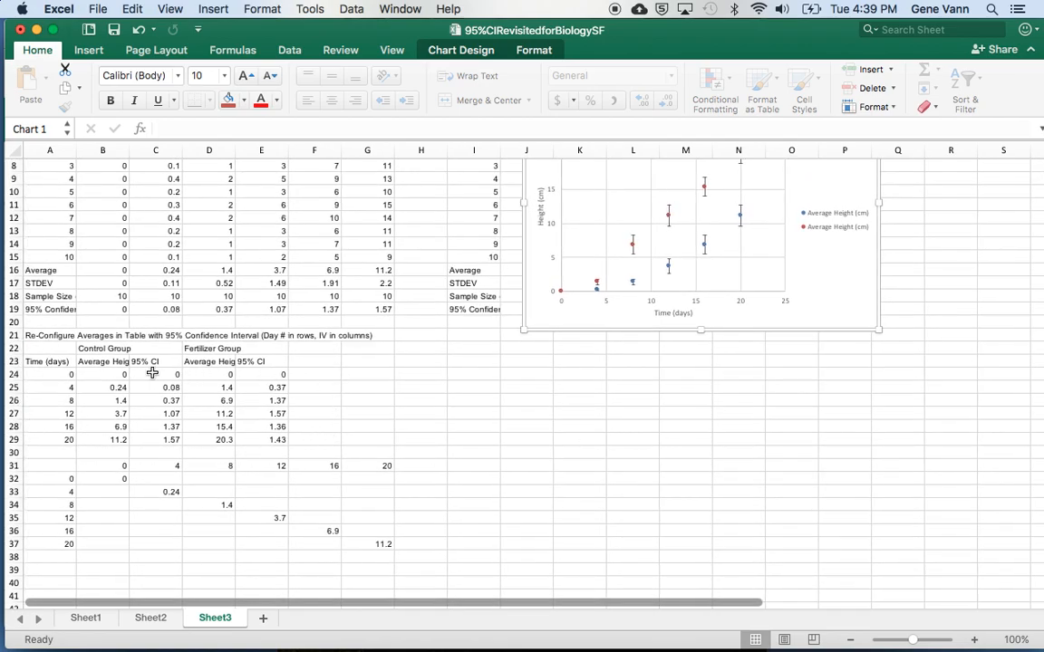
{"action": "left_click", "coordinate": [61, 374]}
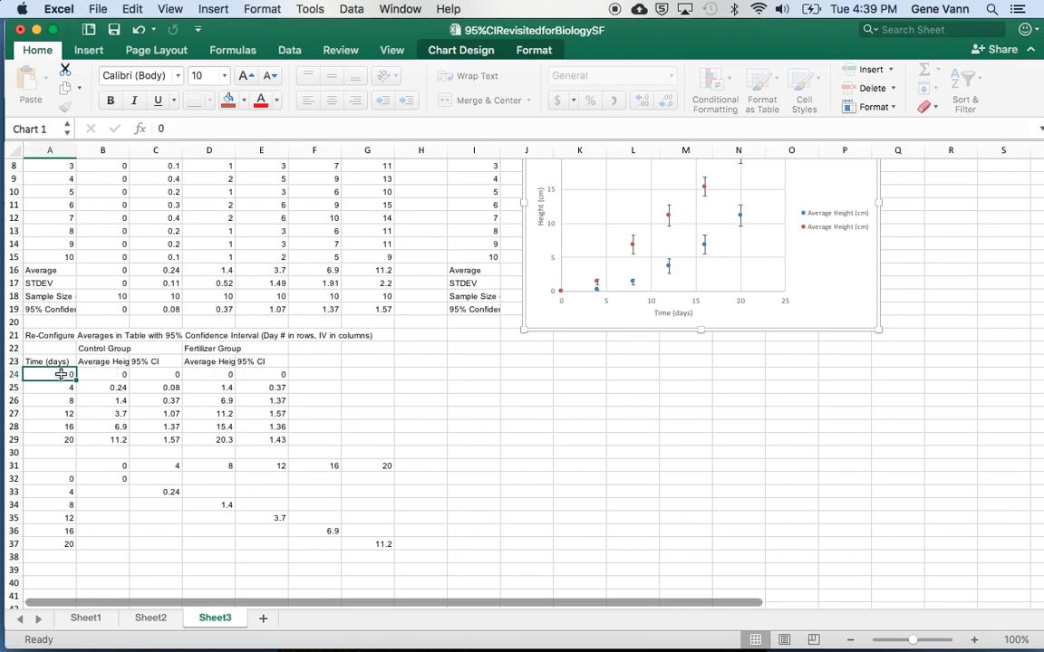
{"action": "left_click_drag", "start_coordinate": [61, 374], "coordinate": [108, 438]}
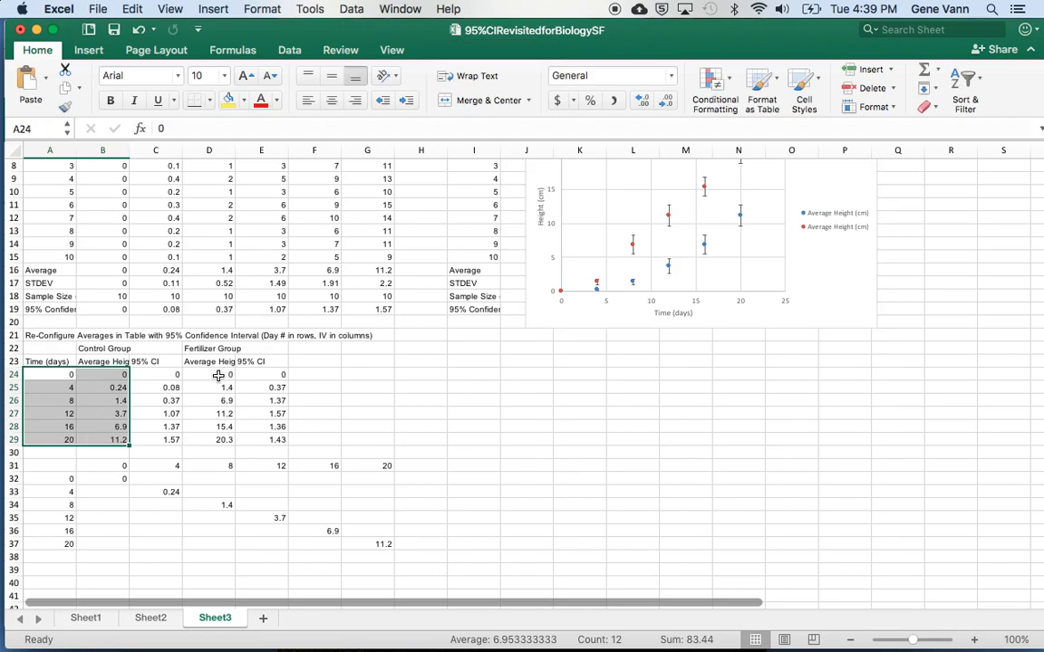
{"action": "left_click_drag", "start_coordinate": [219, 375], "coordinate": [221, 435]}
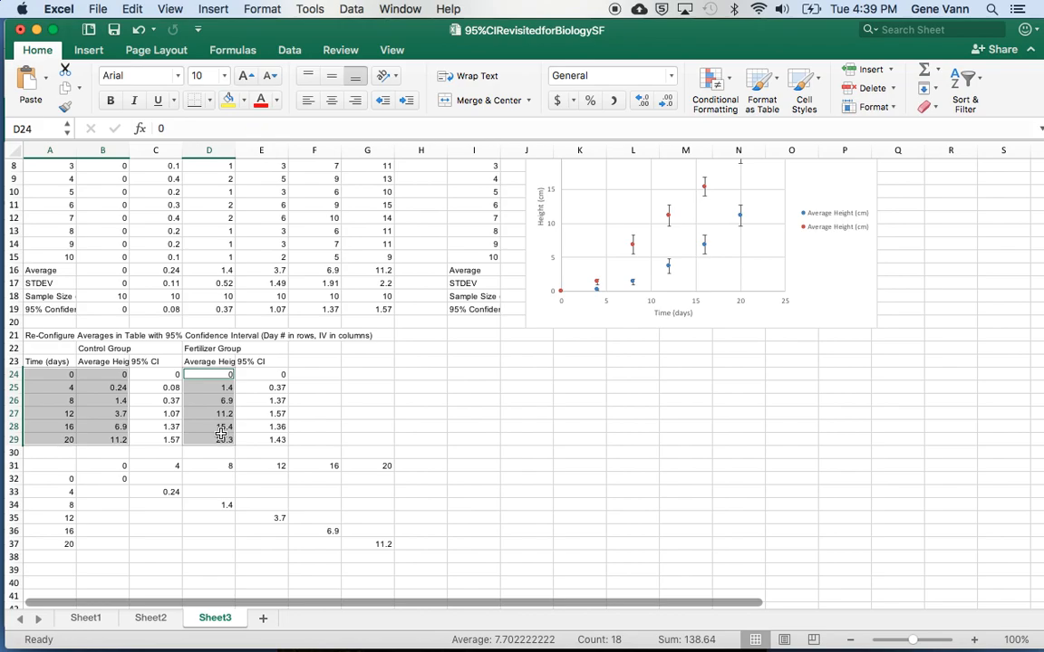
{"action": "left_click", "coordinate": [203, 7]}
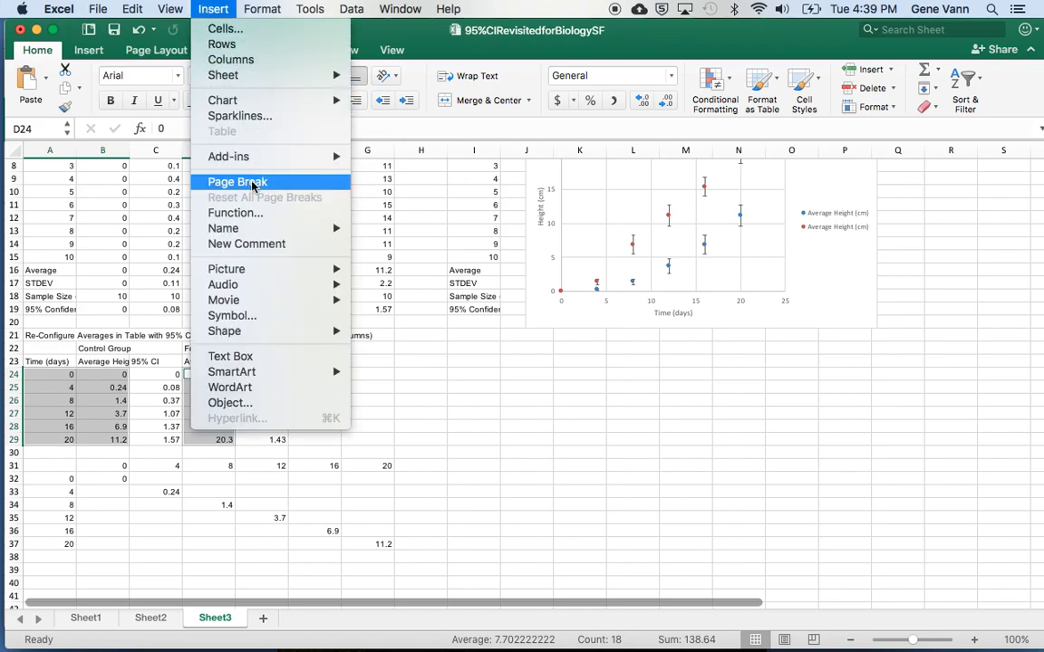
{"action": "mouse_move", "coordinate": [343, 99]}
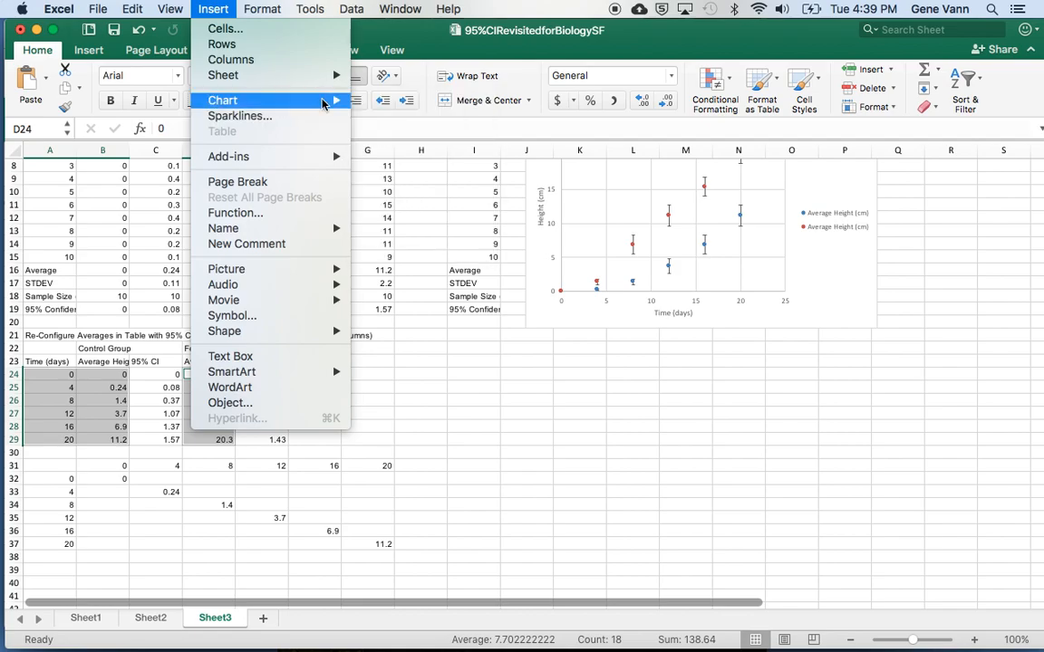
{"action": "left_click", "coordinate": [403, 177]}
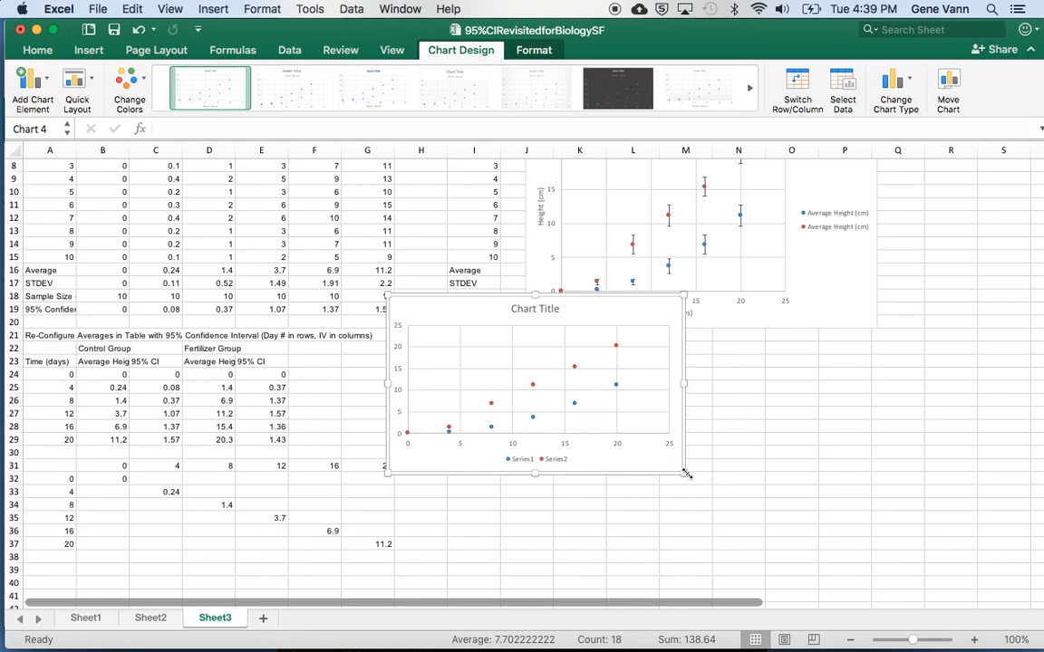
{"action": "left_click_drag", "start_coordinate": [686, 473], "coordinate": [735, 533]}
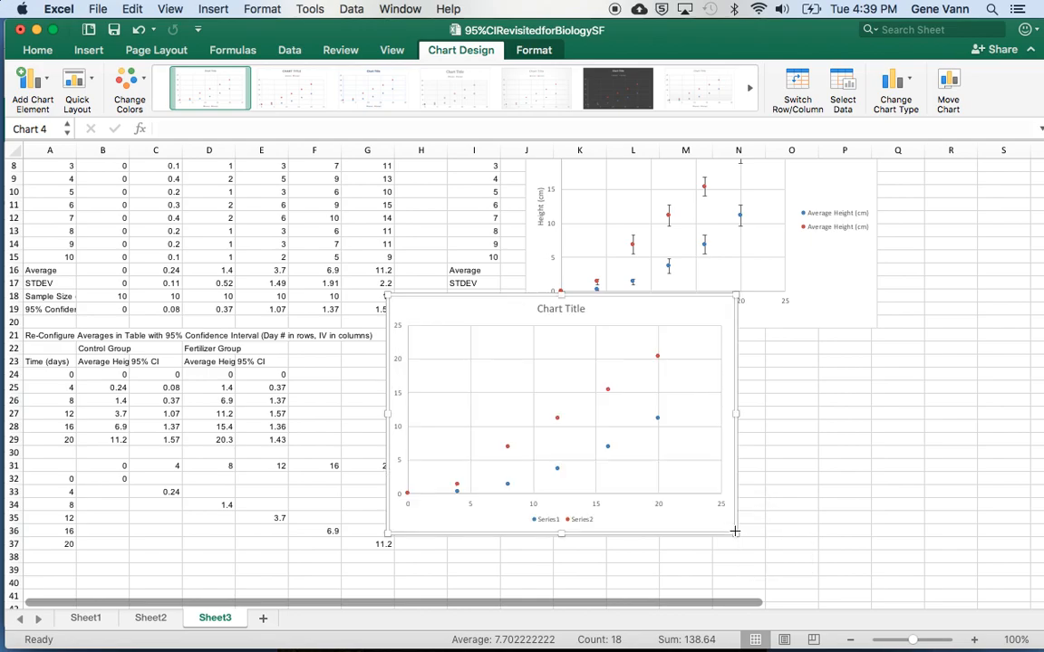
Step: Add error bars to the fertilizer series in the new chart and delete its horizontal error bars
{"action": "left_click", "coordinate": [557, 420]}
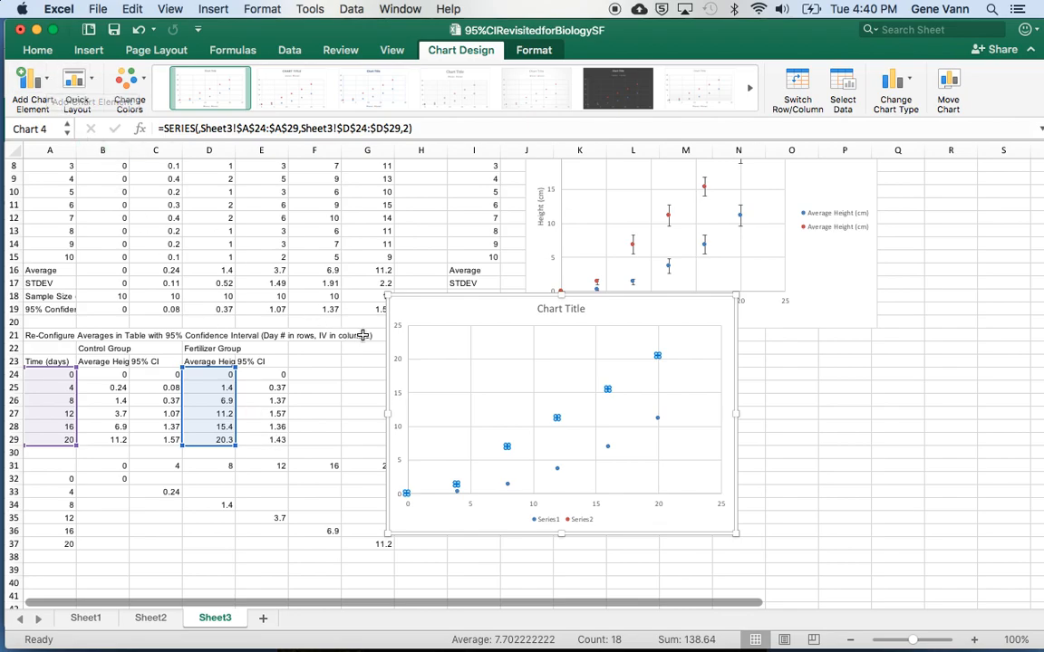
{"action": "left_click", "coordinate": [33, 82]}
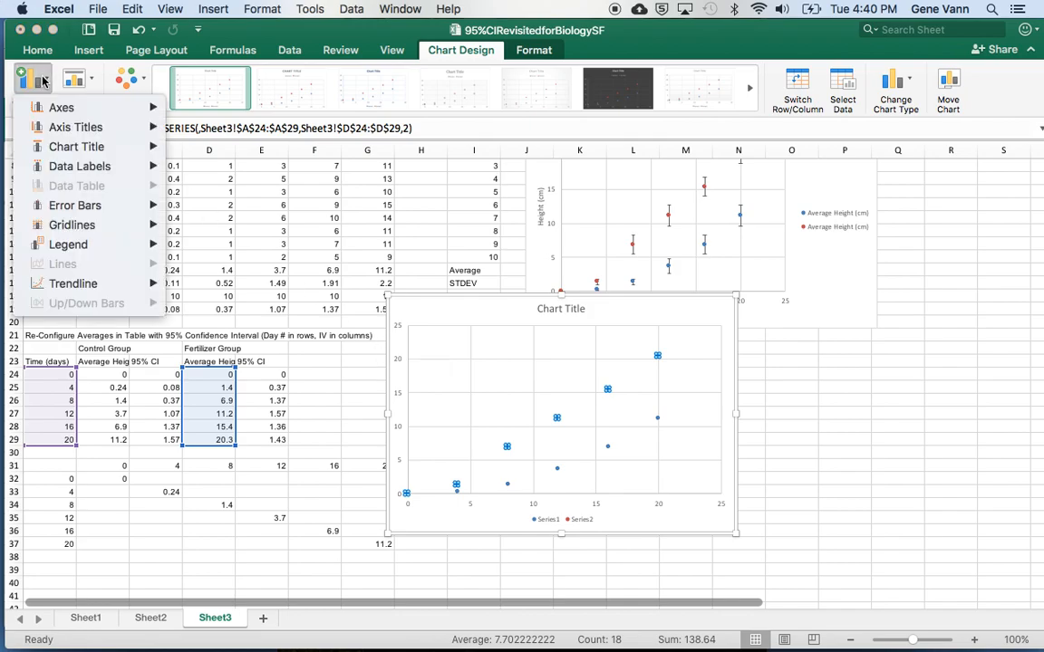
{"action": "mouse_move", "coordinate": [56, 113]}
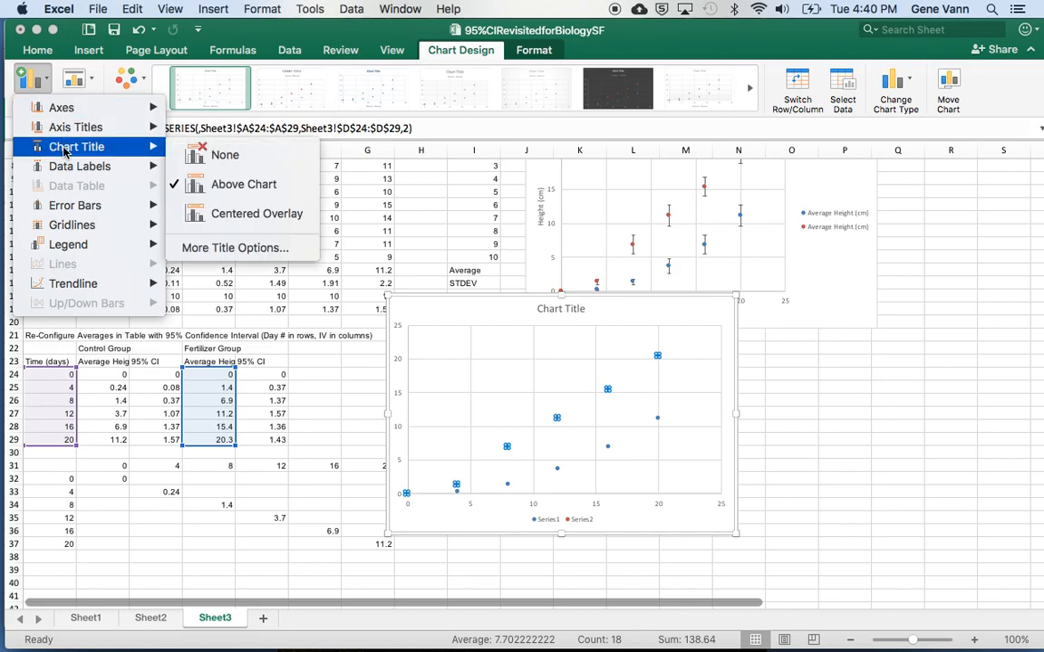
{"action": "mouse_move", "coordinate": [66, 207]}
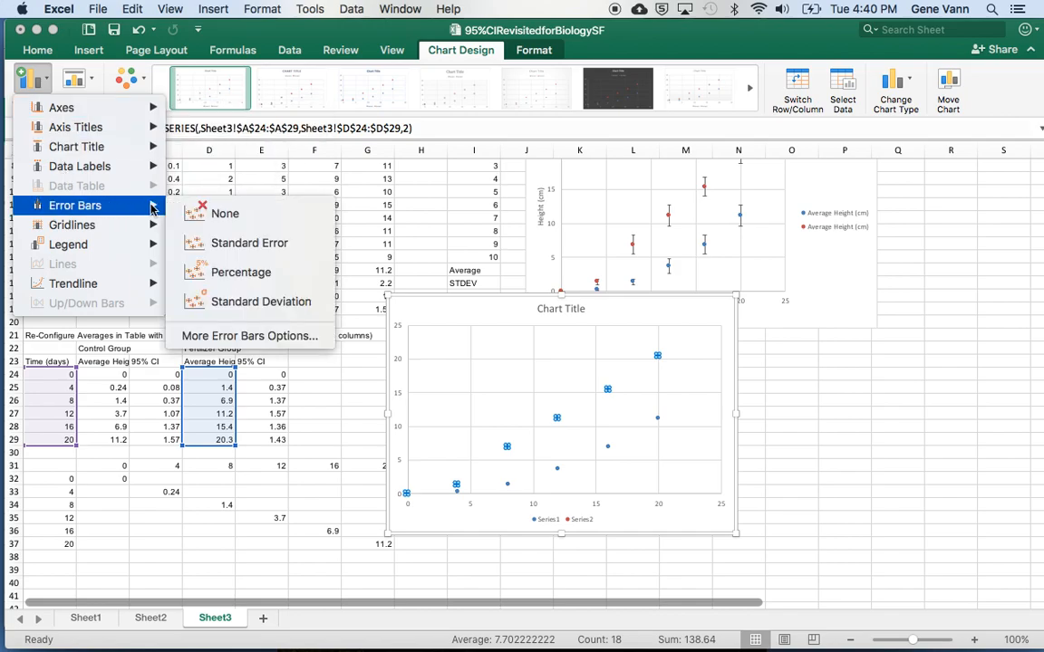
{"action": "left_click", "coordinate": [217, 335]}
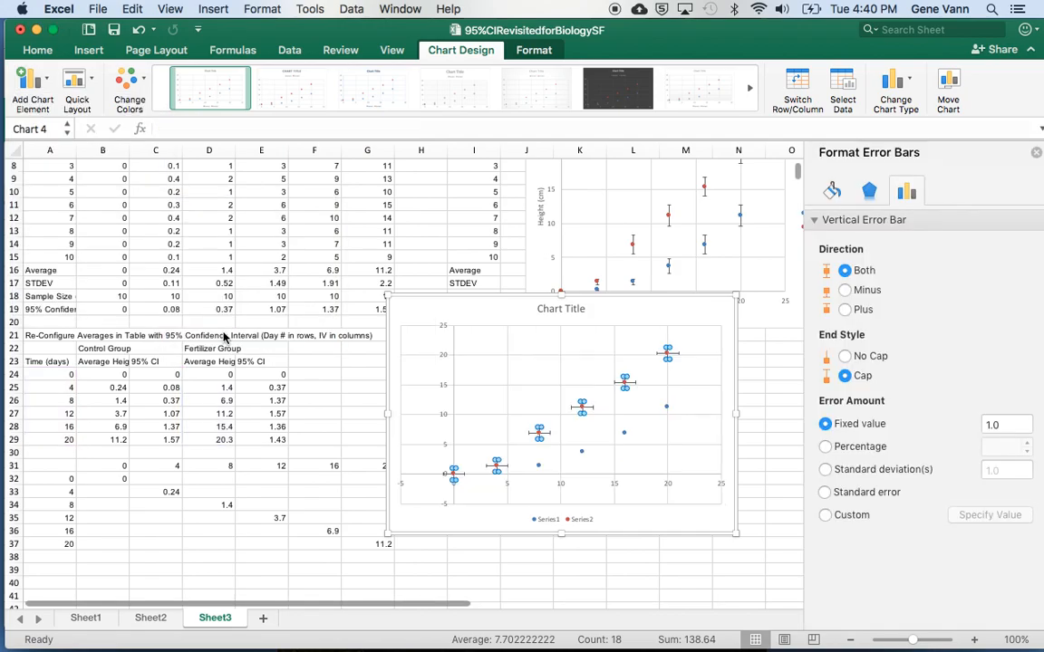
{"action": "left_click", "coordinate": [660, 357]}
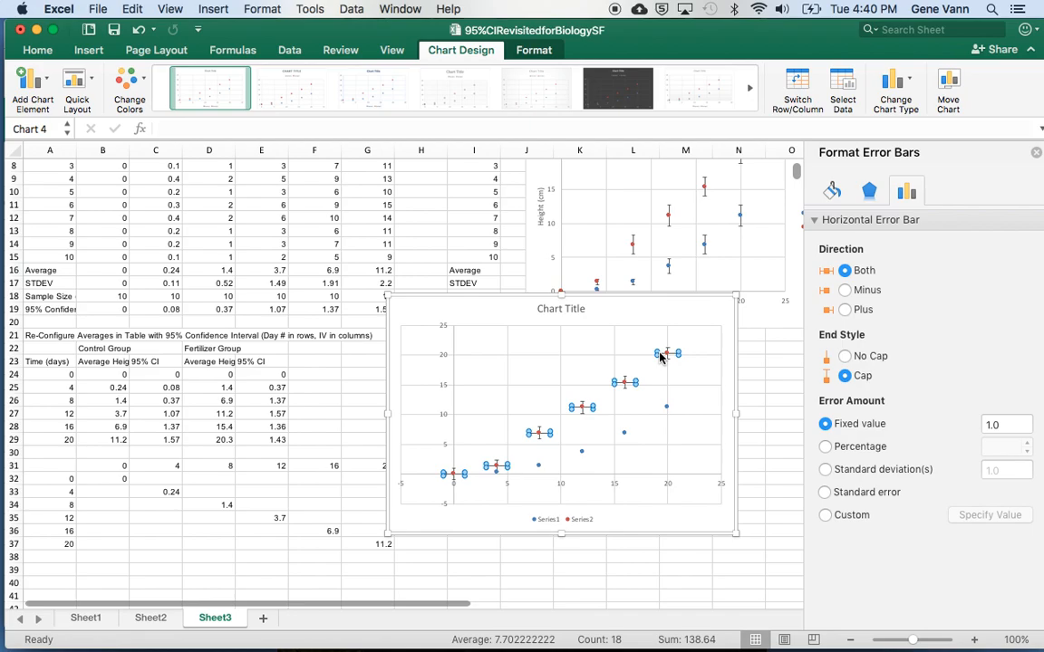
{"action": "key", "text": "Delete"}
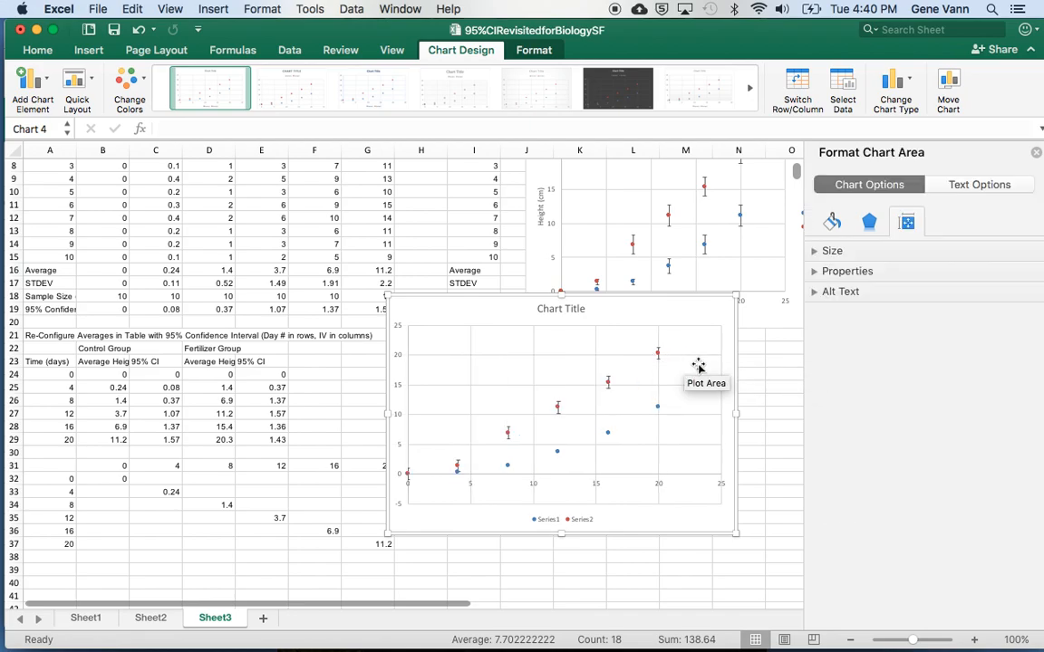
Step: Open the fertilizer series' vertical error bar options in the new chart and set the error amount to Custom
{"action": "left_click", "coordinate": [558, 407]}
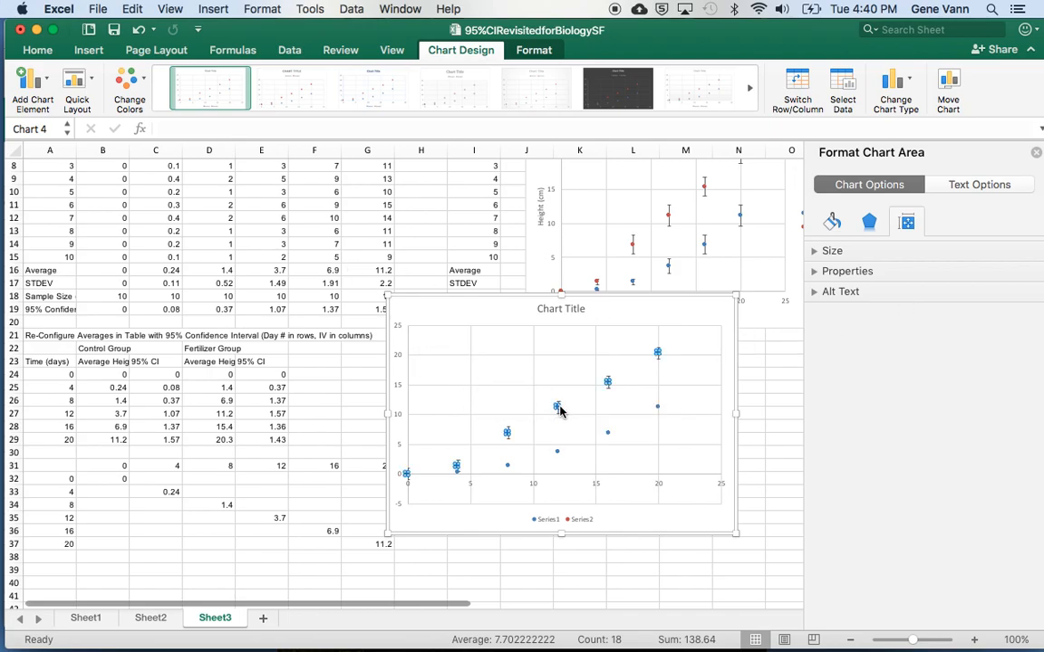
{"action": "left_click", "coordinate": [47, 86]}
{"action": "mouse_move", "coordinate": [78, 187]}
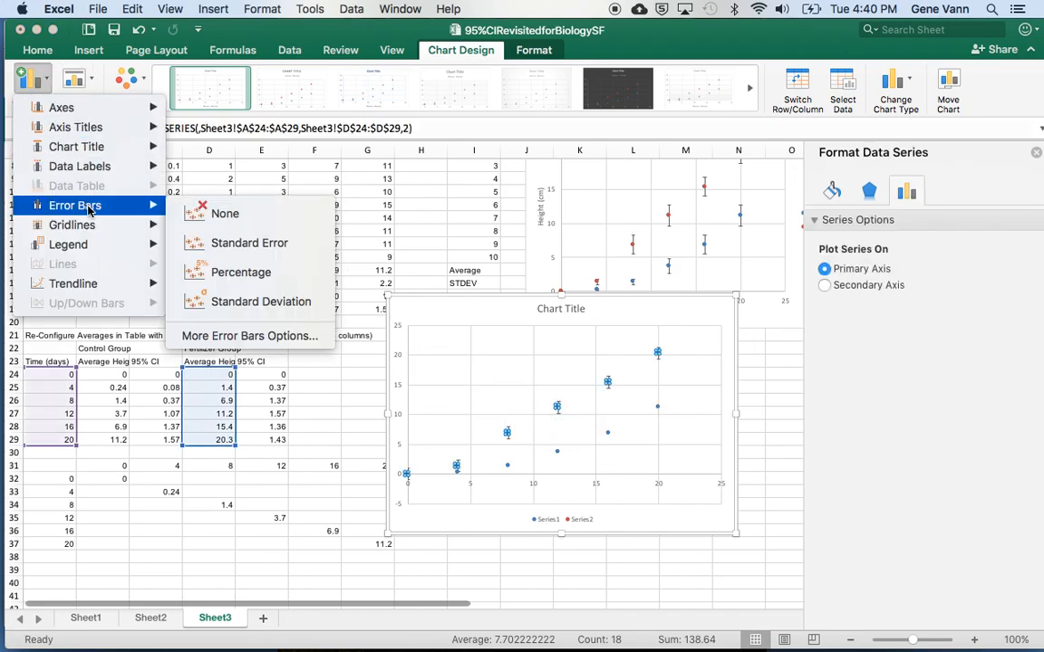
{"action": "left_click", "coordinate": [233, 335]}
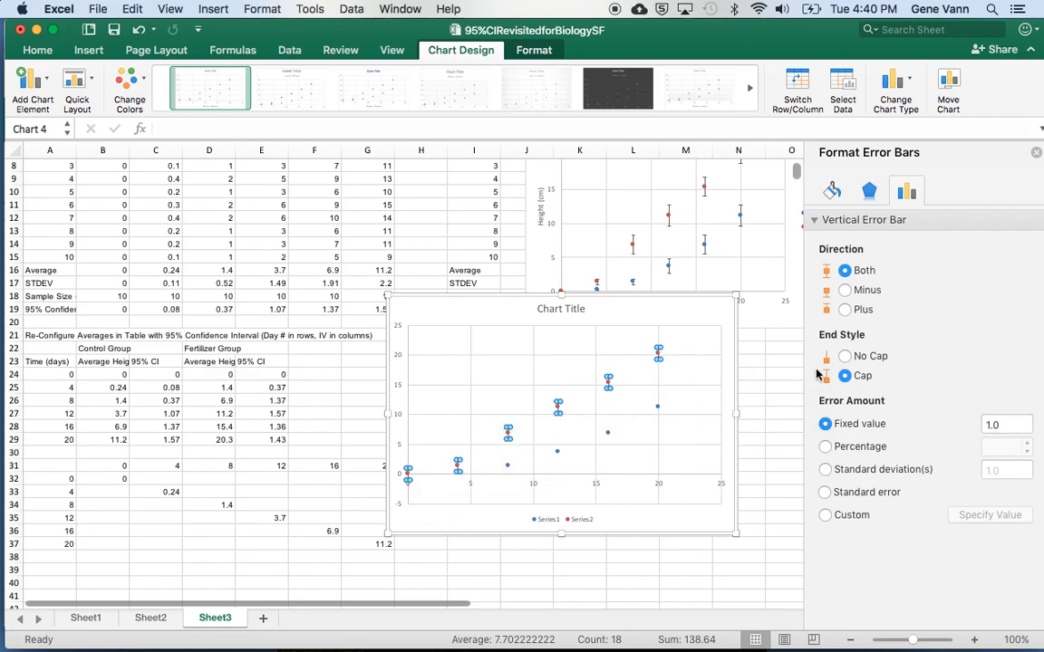
{"action": "left_click", "coordinate": [825, 515]}
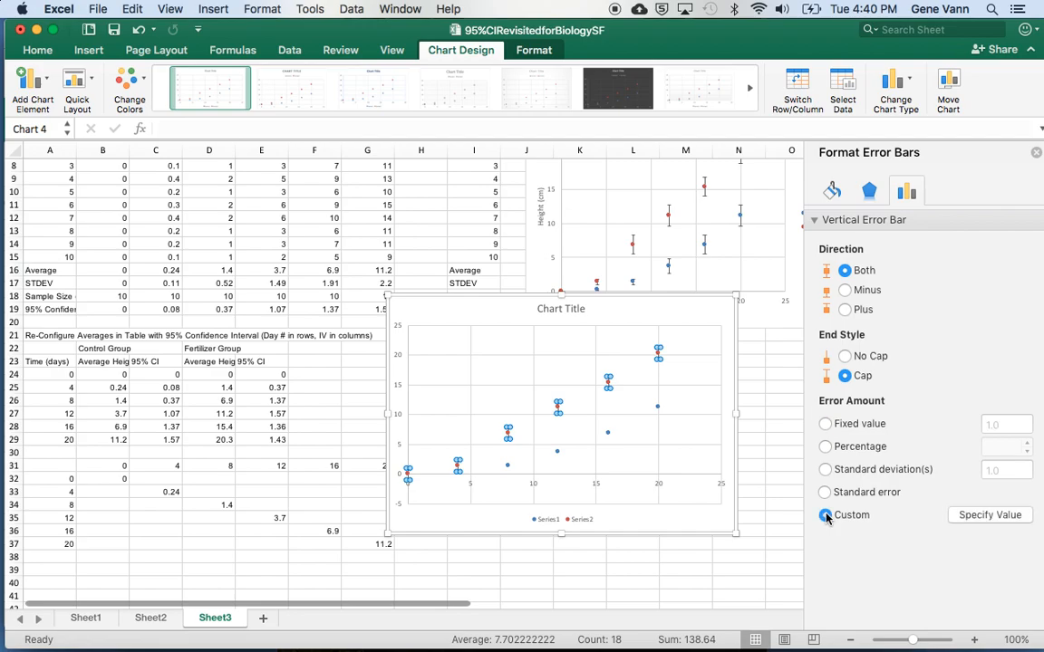
Step: Specify the fertilizer 95% CI cells E24:E29 on Sheet3 as both the positive and negative custom error values
{"action": "left_click", "coordinate": [988, 515]}
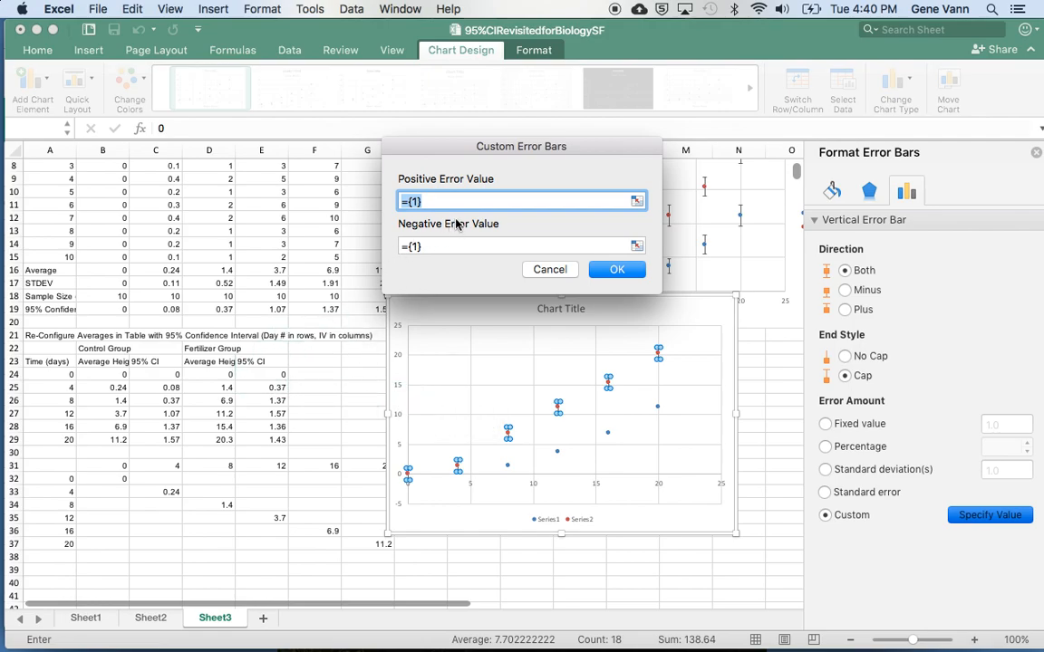
{"action": "key", "text": "BackSpace"}
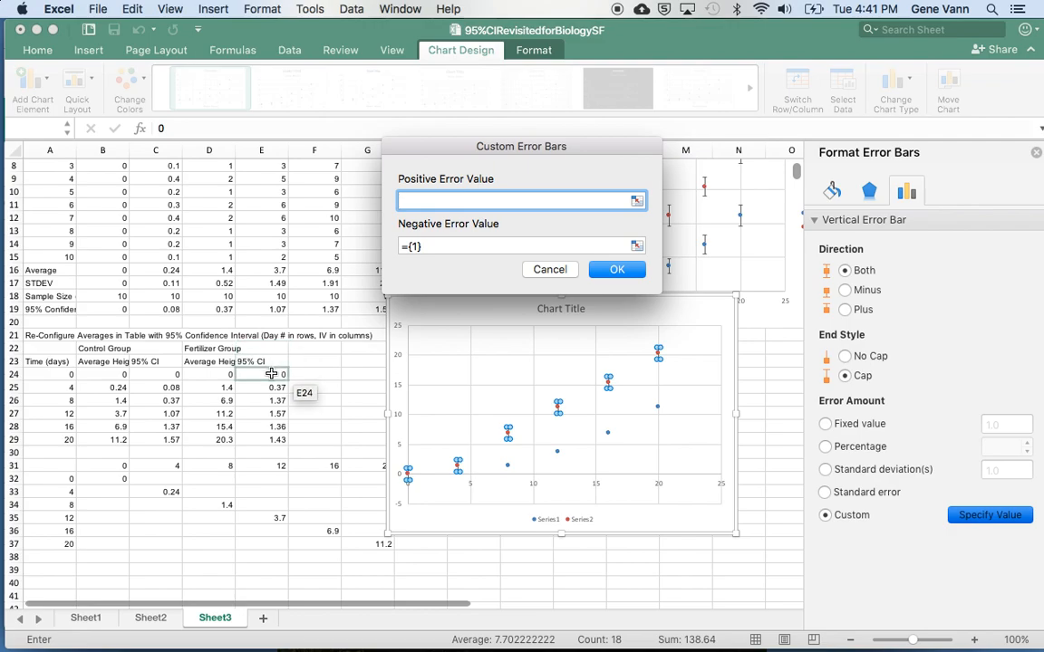
{"action": "left_click_drag", "start_coordinate": [271, 374], "coordinate": [270, 442]}
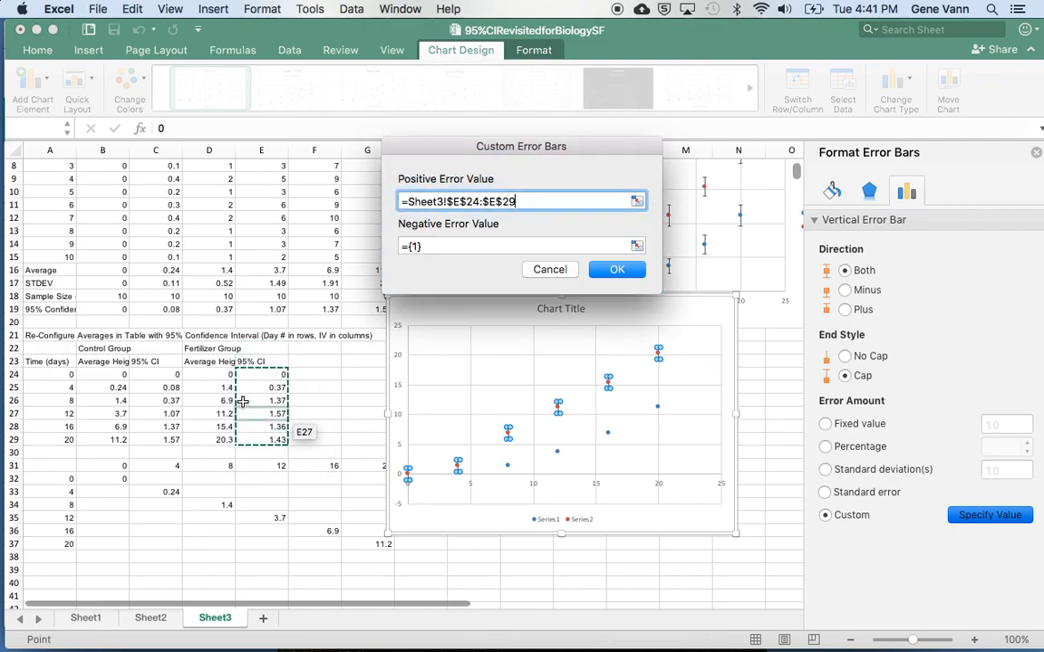
{"action": "left_click", "coordinate": [477, 246]}
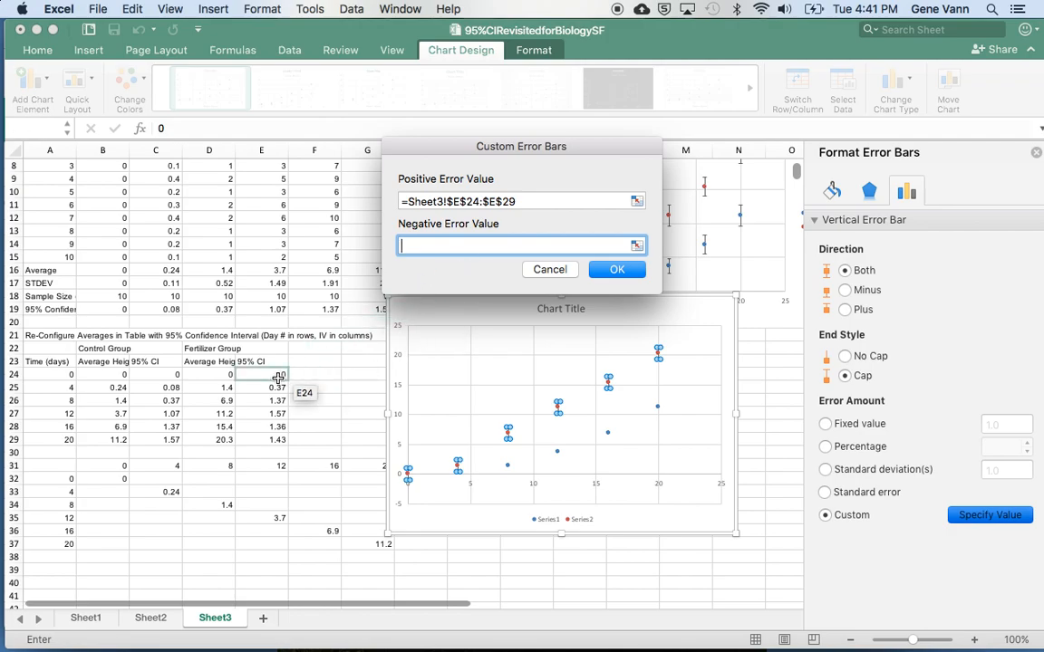
{"action": "left_click_drag", "start_coordinate": [278, 378], "coordinate": [278, 440]}
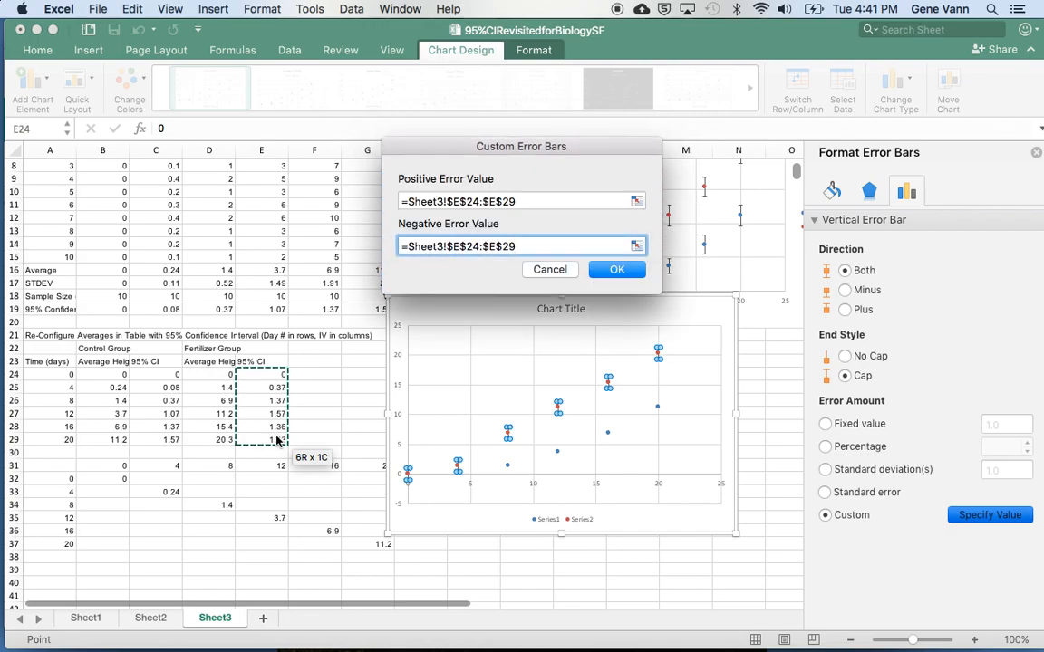
{"action": "left_click", "coordinate": [626, 274]}
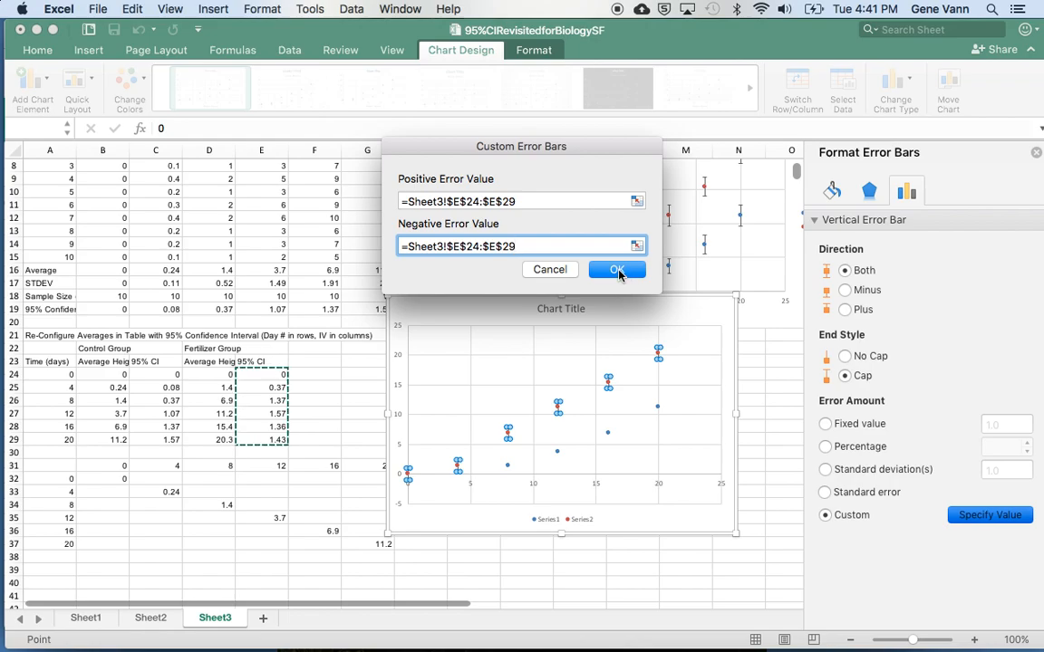
{"action": "left_click", "coordinate": [619, 273]}
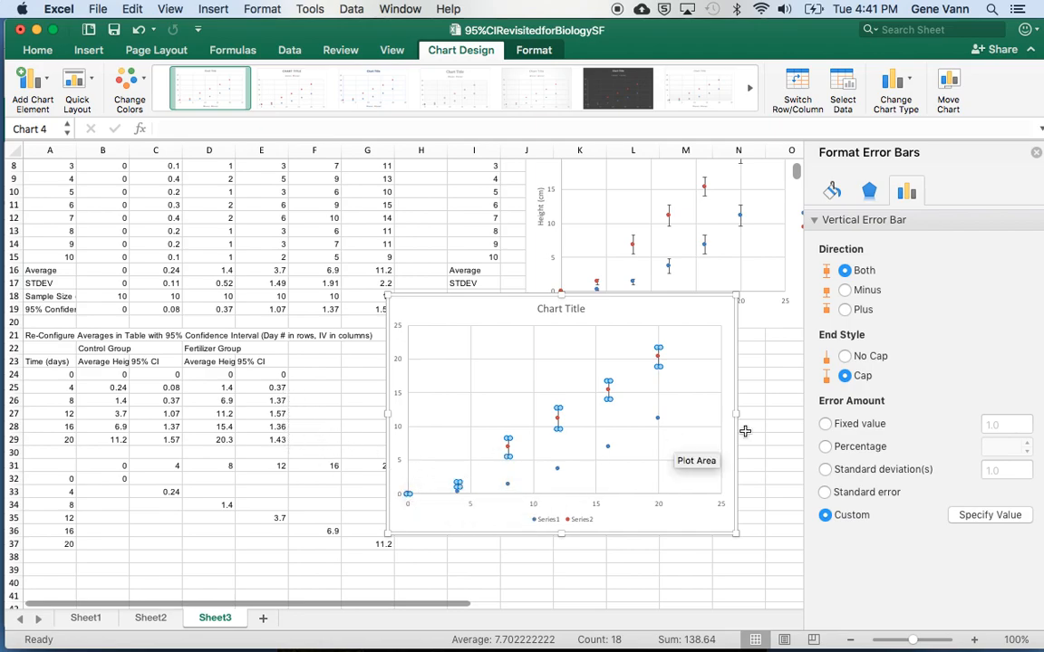
Step: Add error bars to the control series in the new chart and set their vertical error amount to Custom
{"action": "left_click", "coordinate": [659, 421]}
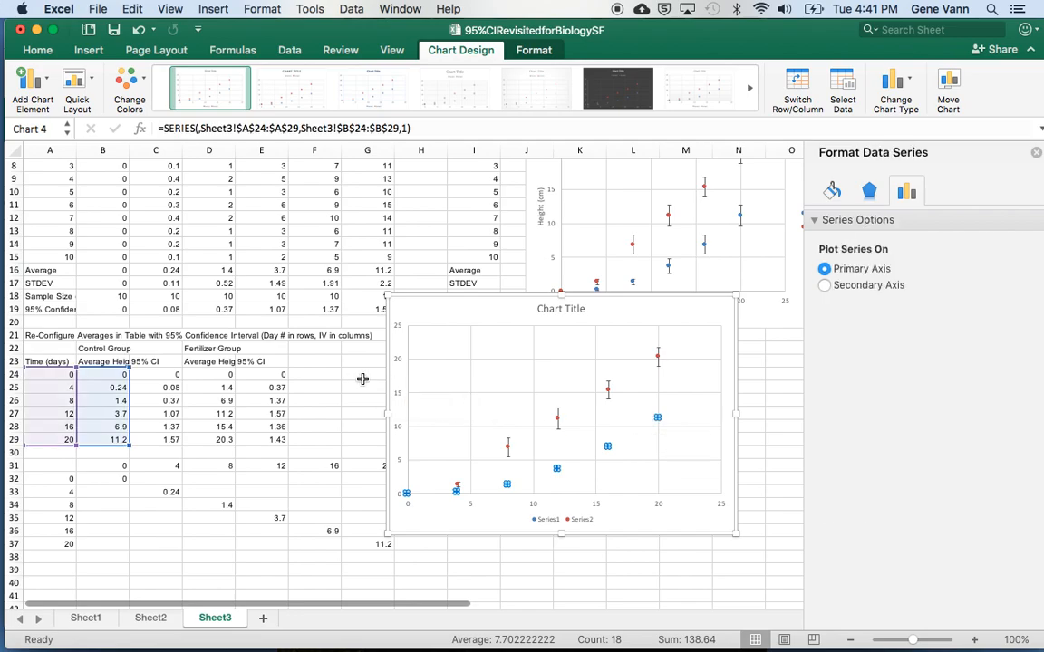
{"action": "left_click", "coordinate": [50, 97]}
{"action": "mouse_move", "coordinate": [99, 205]}
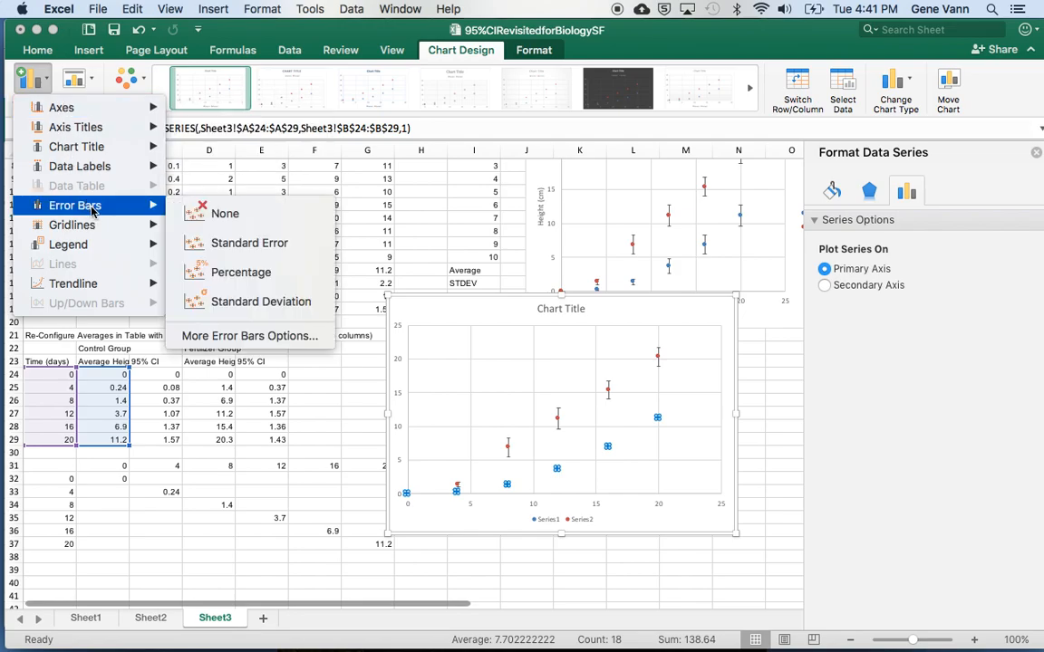
{"action": "left_click", "coordinate": [258, 336]}
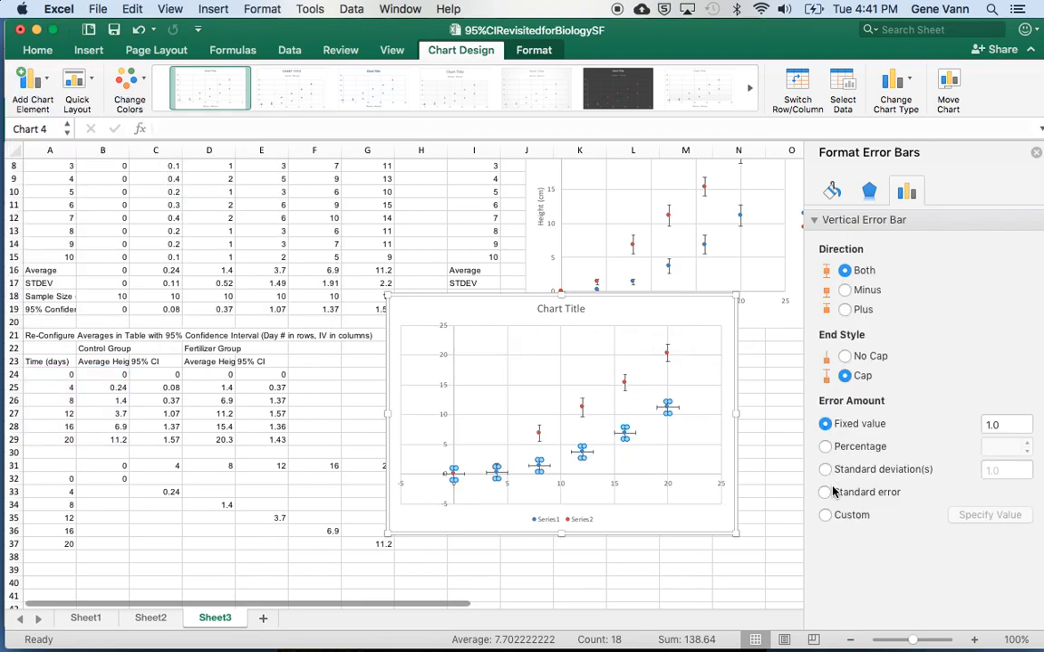
{"action": "left_click", "coordinate": [825, 516]}
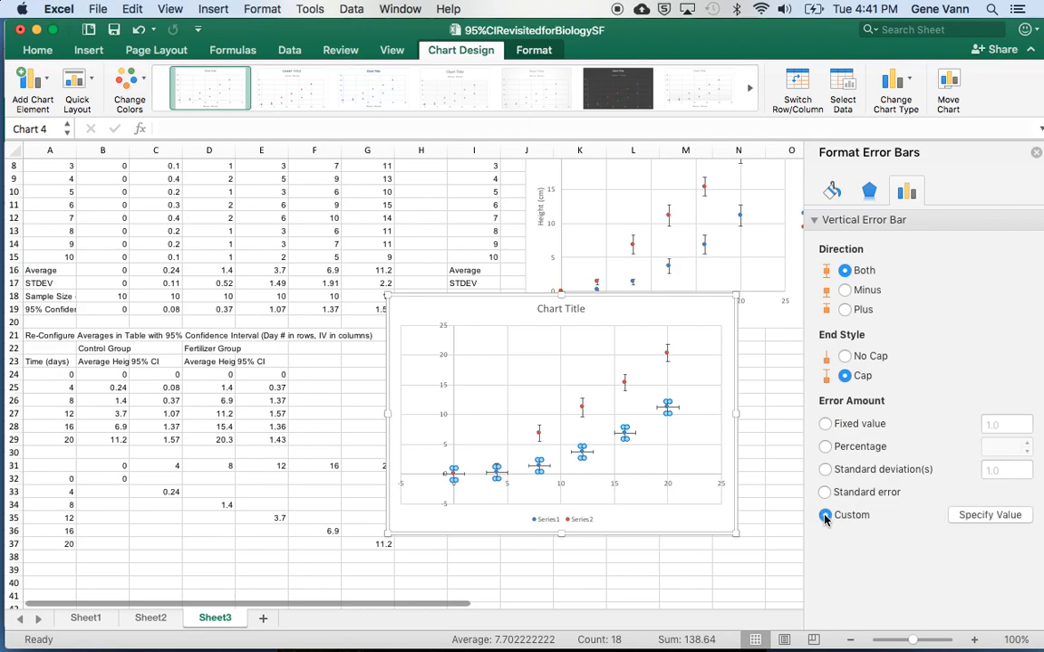
Step: Specify the control 95% CI cells C24:C29 on Sheet3 as both the positive and negative custom error values
{"action": "left_click", "coordinate": [988, 517]}
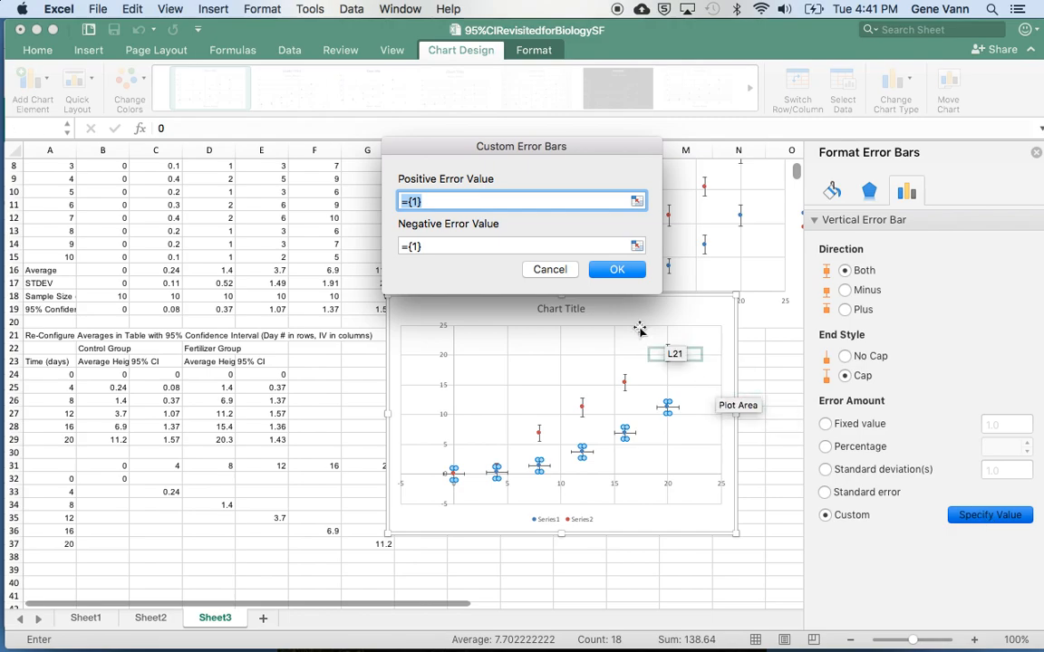
{"action": "key", "text": "BackSpace"}
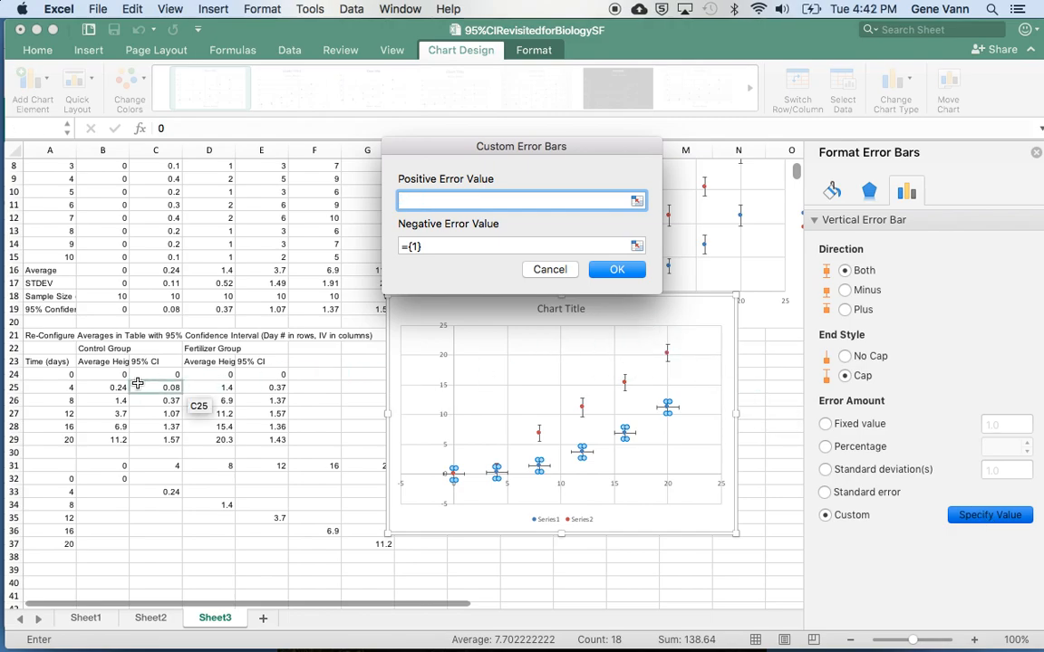
{"action": "left_click_drag", "start_coordinate": [147, 376], "coordinate": [150, 439]}
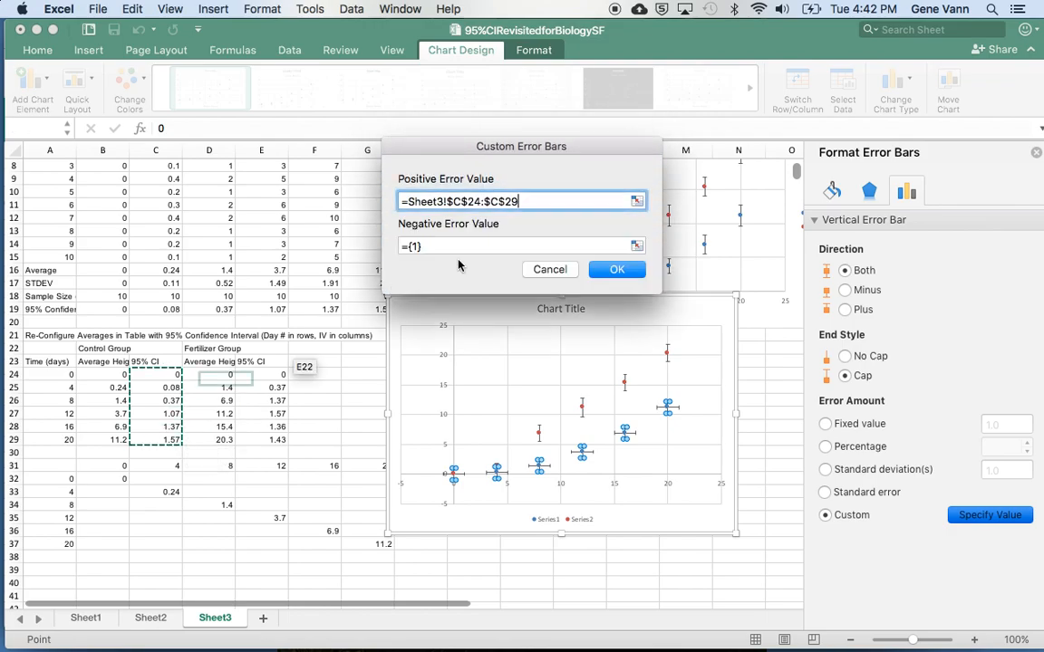
{"action": "left_click", "coordinate": [482, 242]}
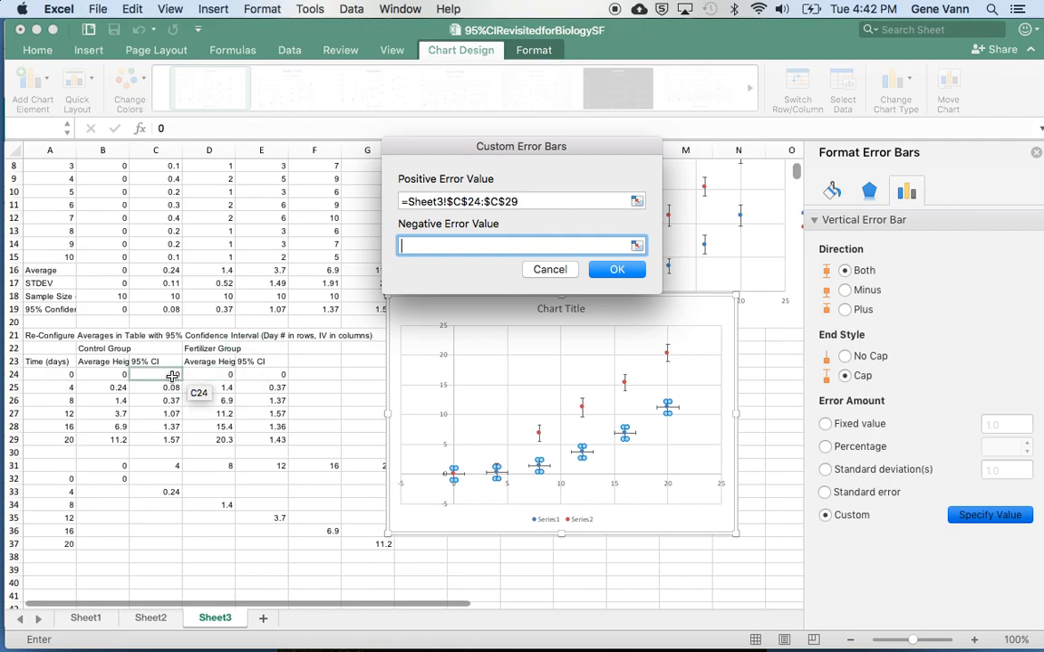
{"action": "left_click_drag", "start_coordinate": [171, 375], "coordinate": [172, 438]}
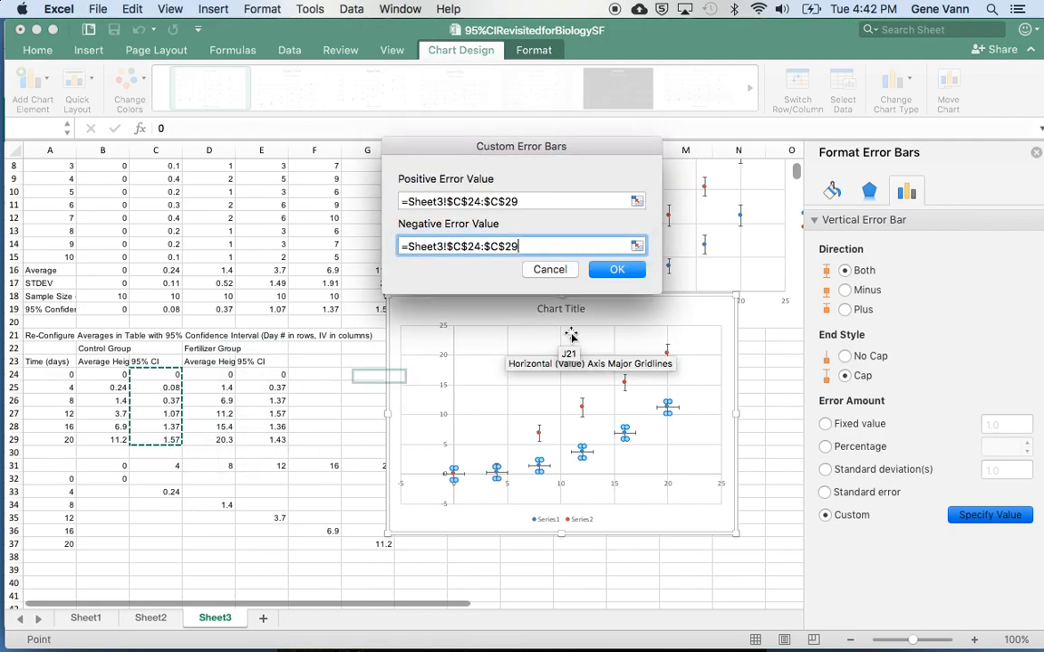
{"action": "left_click", "coordinate": [612, 269]}
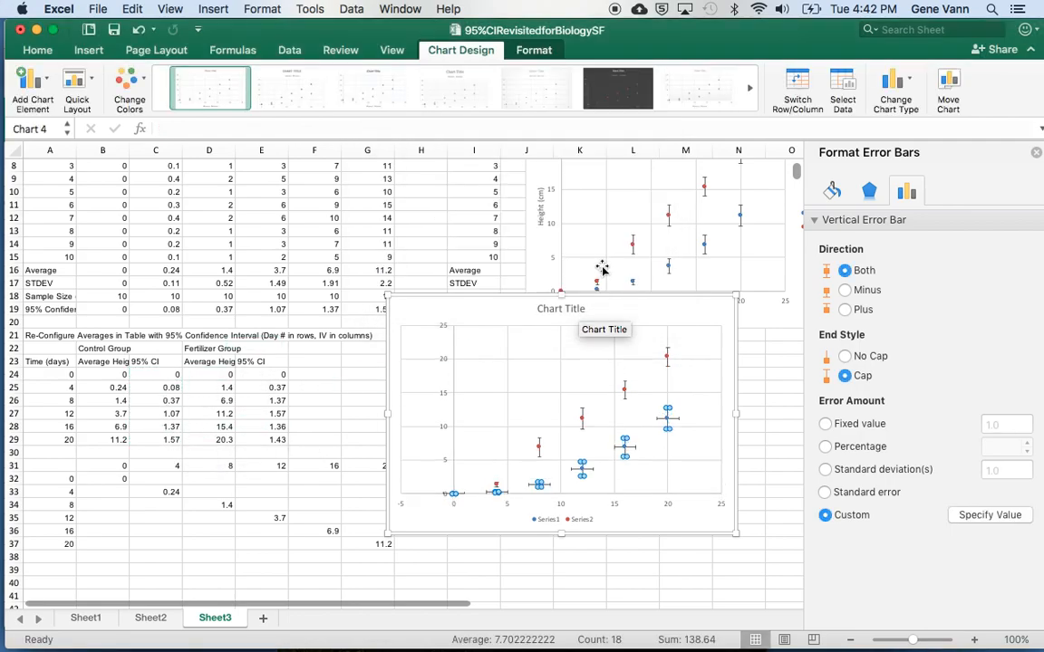
Step: Delete the control series' horizontal error bars and move the chart to the free area near column H, row 21
{"action": "left_click", "coordinate": [676, 422]}
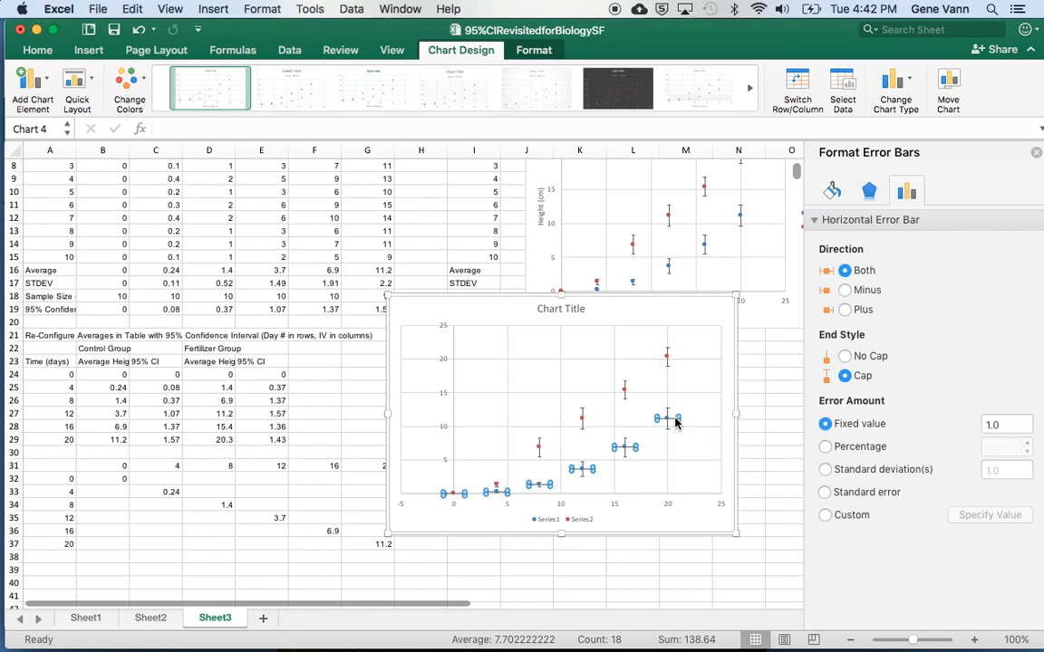
{"action": "key", "text": "Delete"}
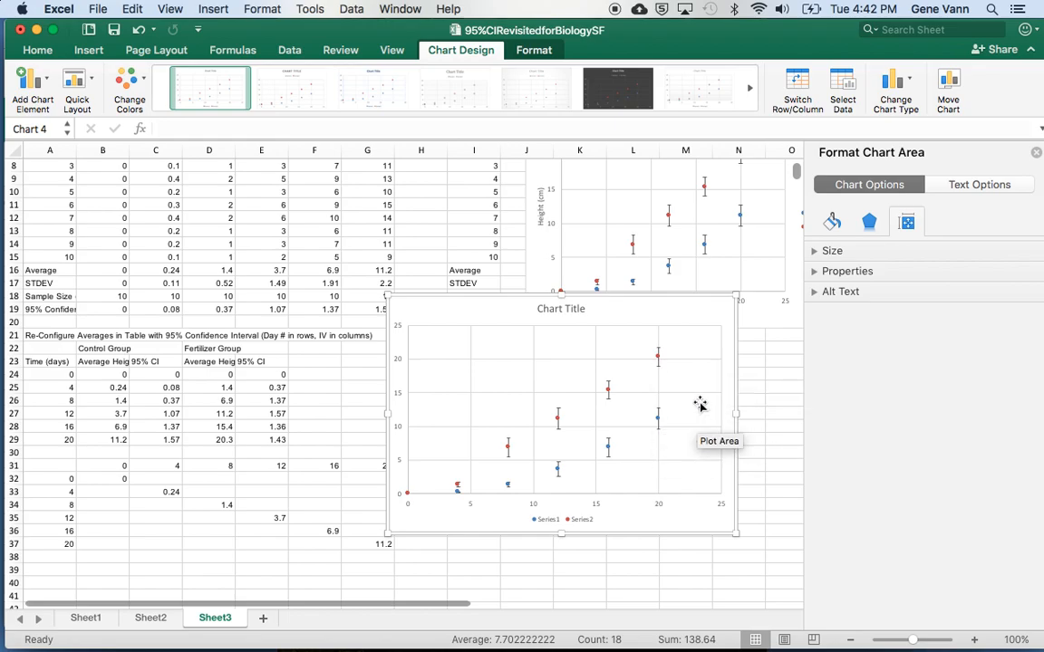
{"action": "left_click_drag", "start_coordinate": [698, 299], "coordinate": [741, 334]}
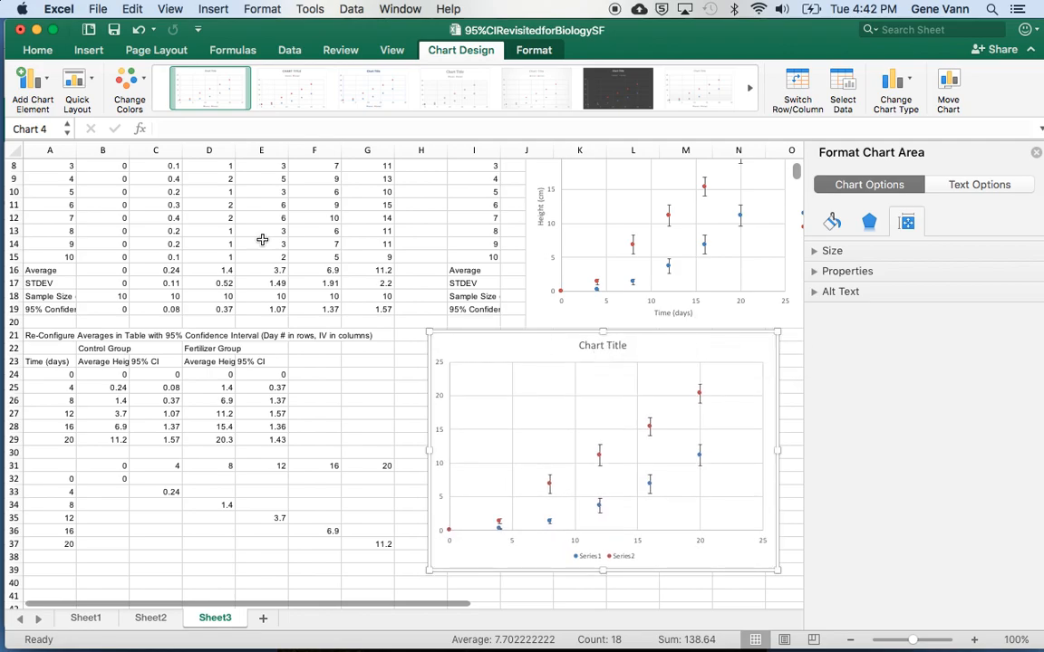
Step: Review the available chart elements, including the chart title and legend options, against the finished Pisum sativum chart, and deselect the new chart
{"action": "left_click", "coordinate": [44, 83]}
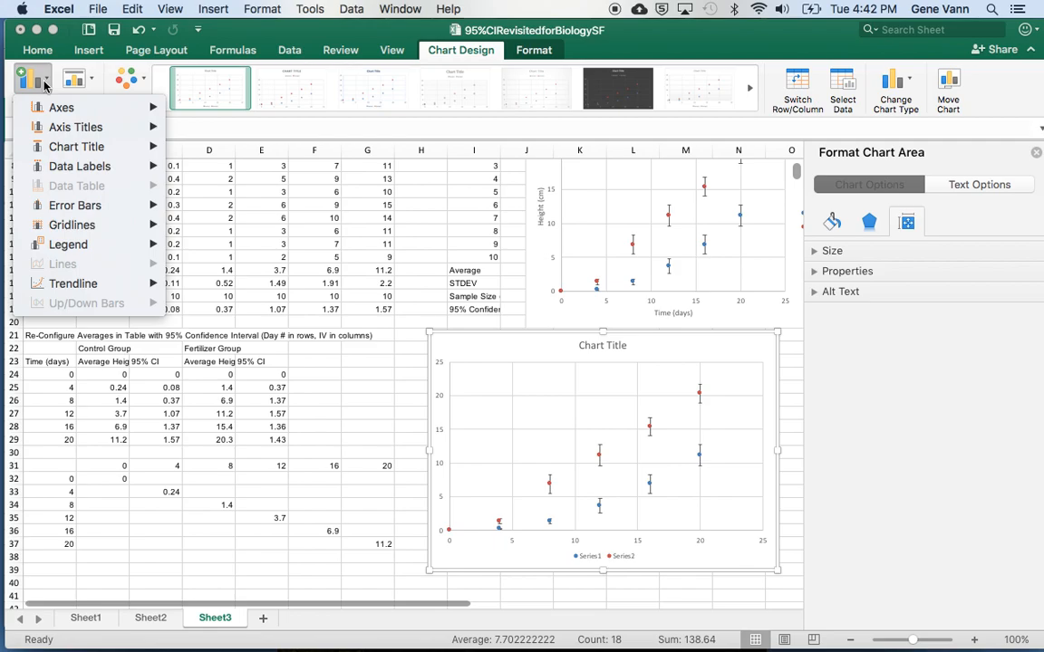
{"action": "mouse_move", "coordinate": [58, 113]}
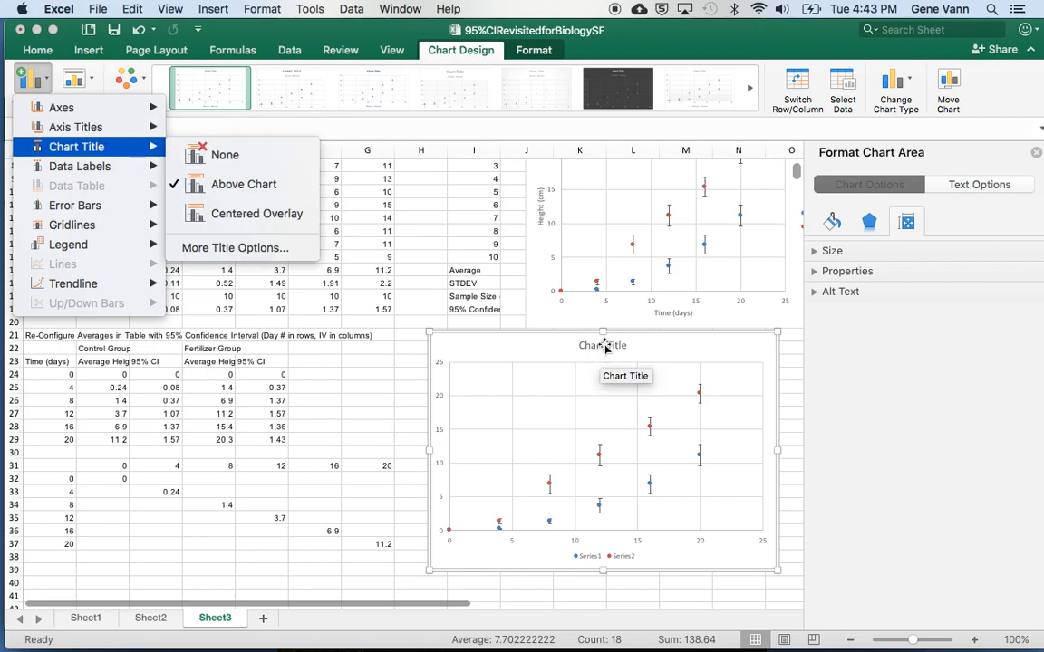
{"action": "scroll", "coordinate": [600, 358], "scroll_direction": "up", "scroll_amount": 5}
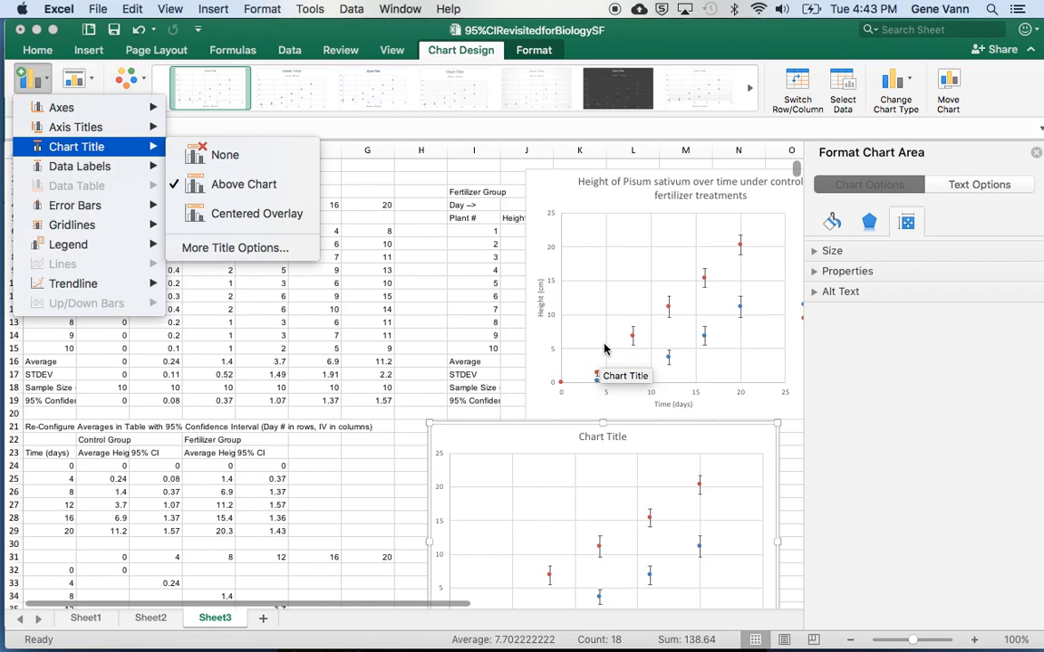
{"action": "scroll", "coordinate": [602, 353], "scroll_direction": "down", "scroll_amount": 5}
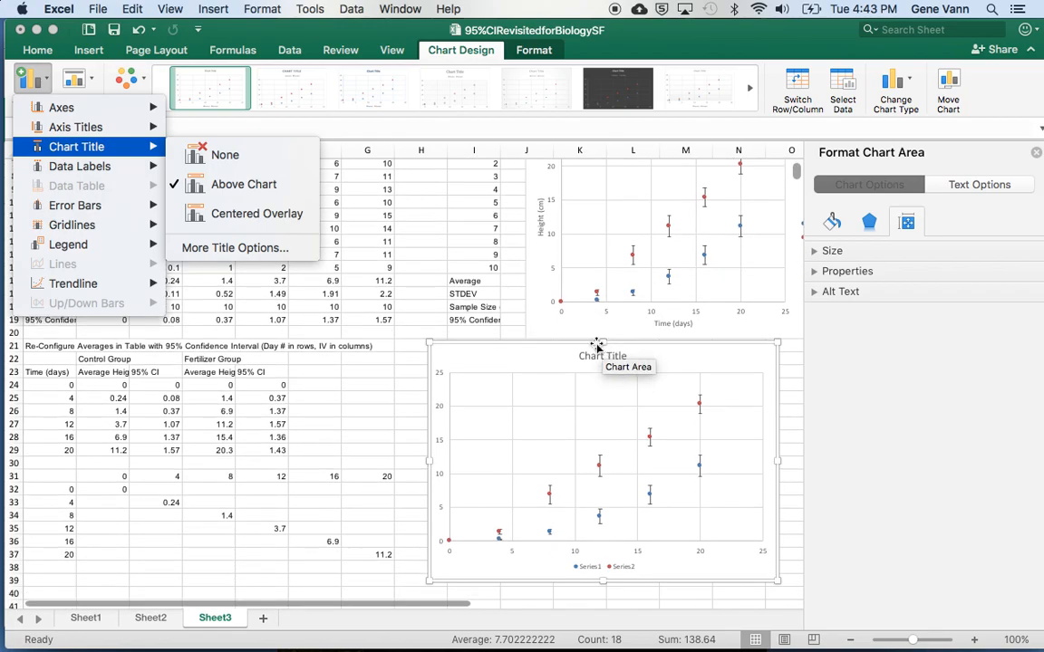
{"action": "mouse_move", "coordinate": [156, 215]}
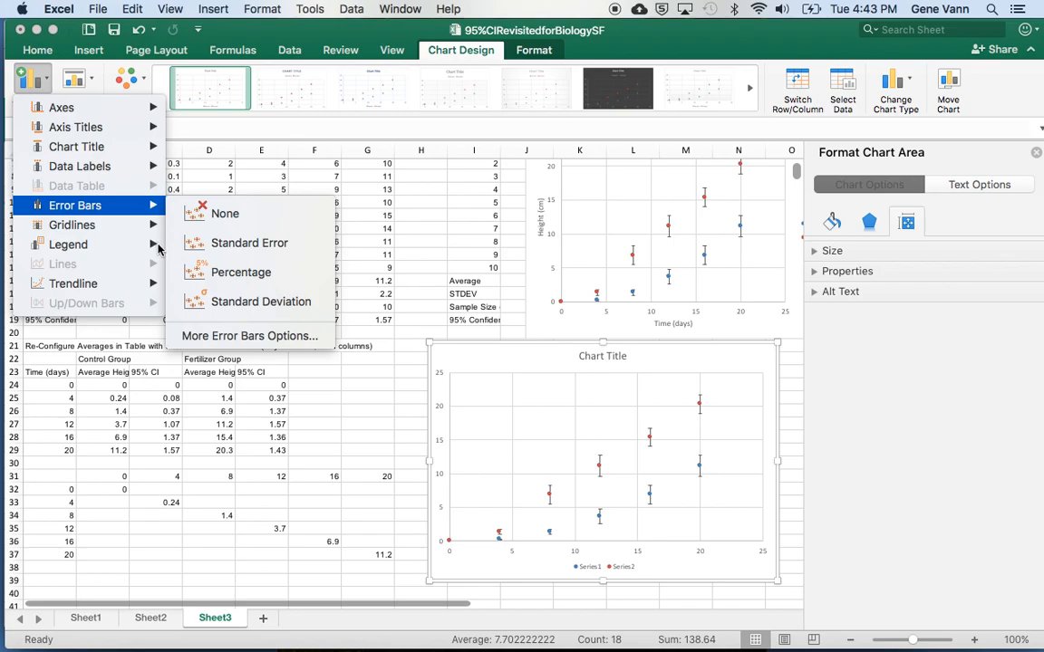
{"action": "mouse_move", "coordinate": [156, 244]}
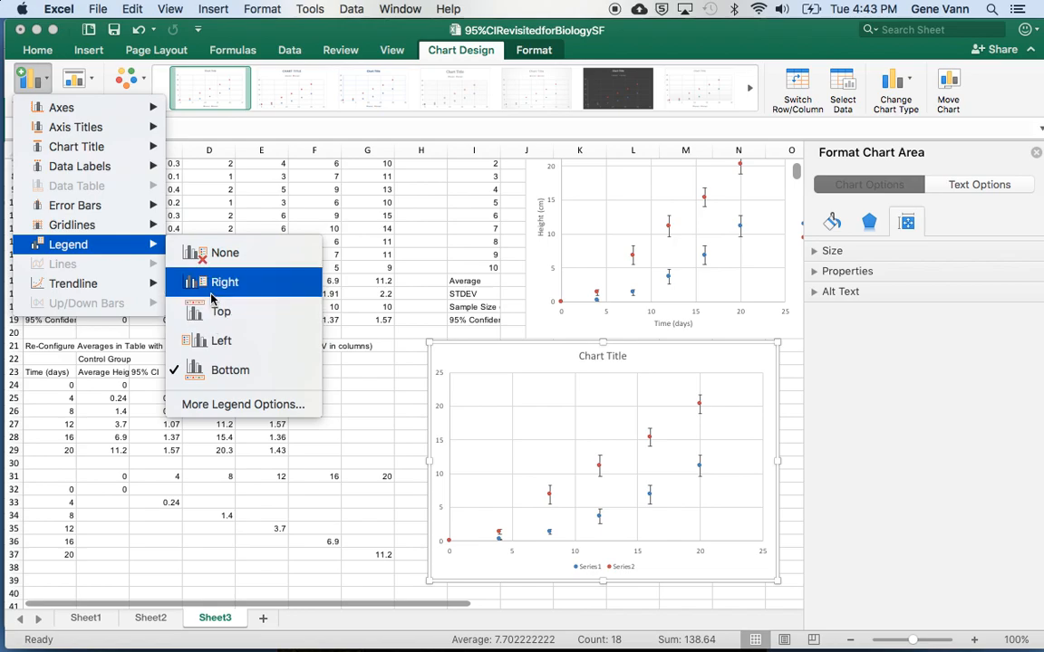
{"action": "left_click", "coordinate": [444, 280]}
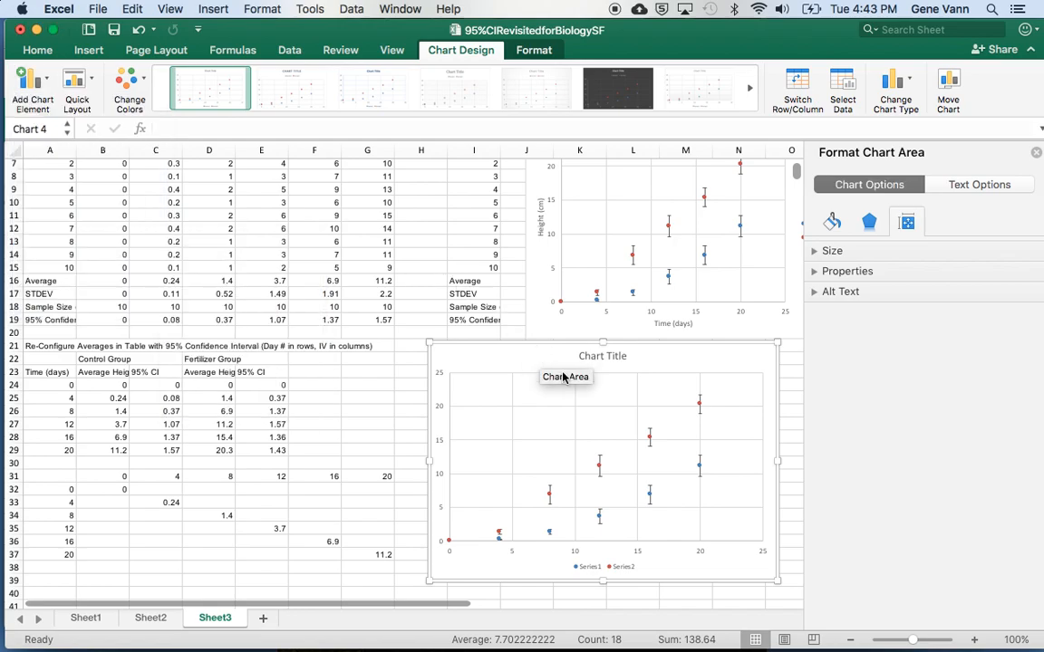
{"action": "left_click", "coordinate": [401, 386]}
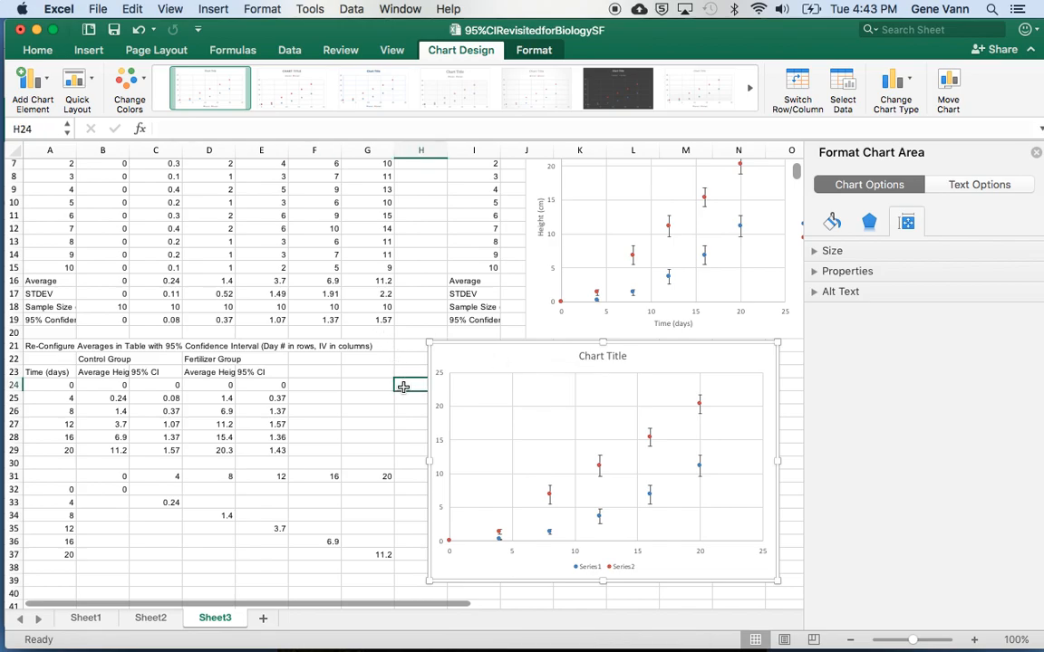